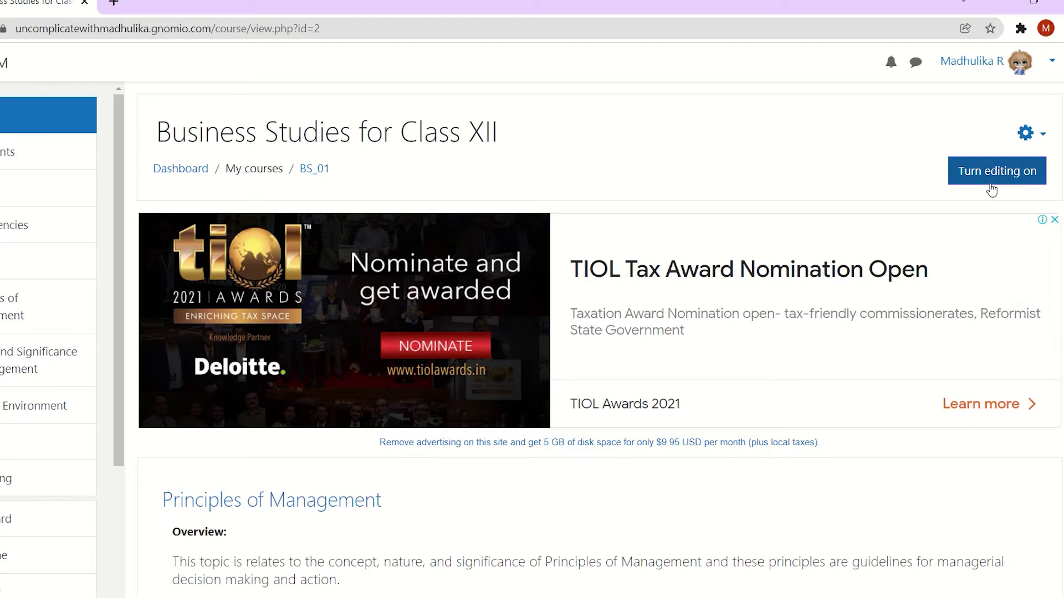
Step: Turn on course editing and open the settings of the Pre-Class Reading- Principles of Management file
{"action": "left_click", "coordinate": [985, 176]}
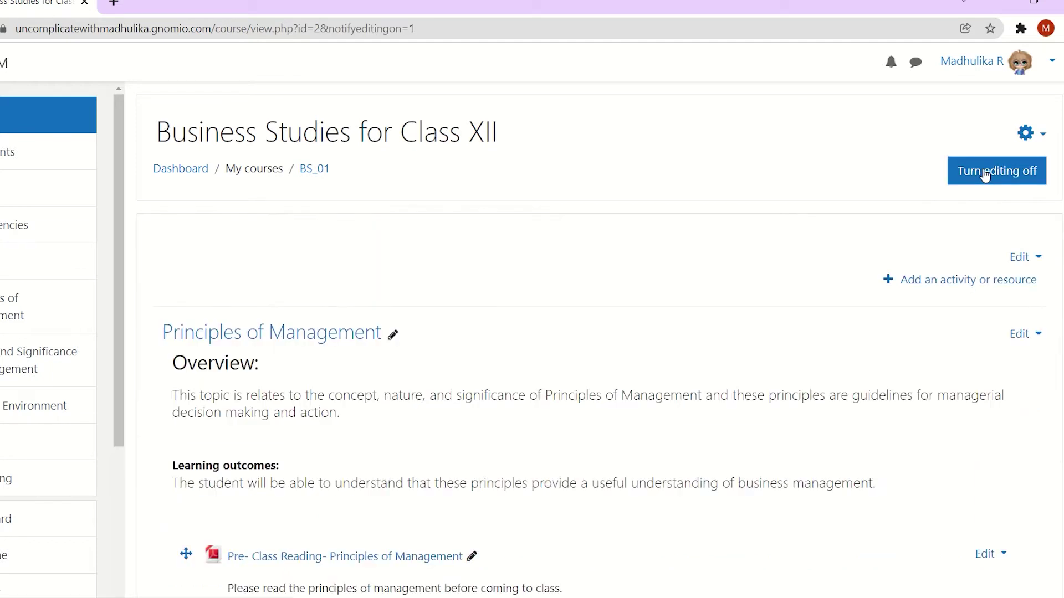
{"action": "scroll", "coordinate": [1037, 173], "scroll_direction": "down", "scroll_amount": 3}
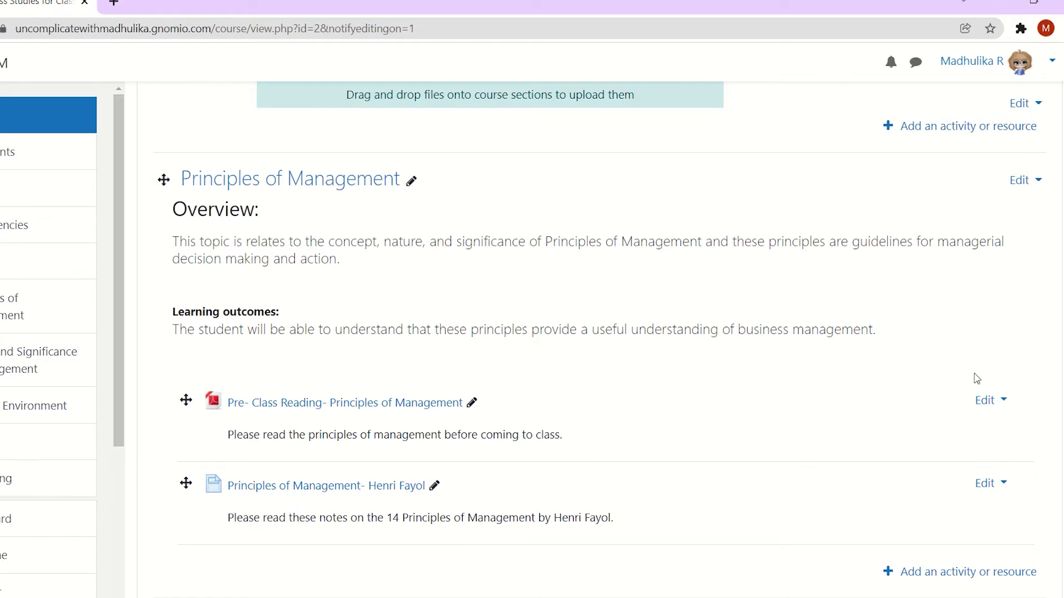
{"action": "left_click", "coordinate": [1004, 401]}
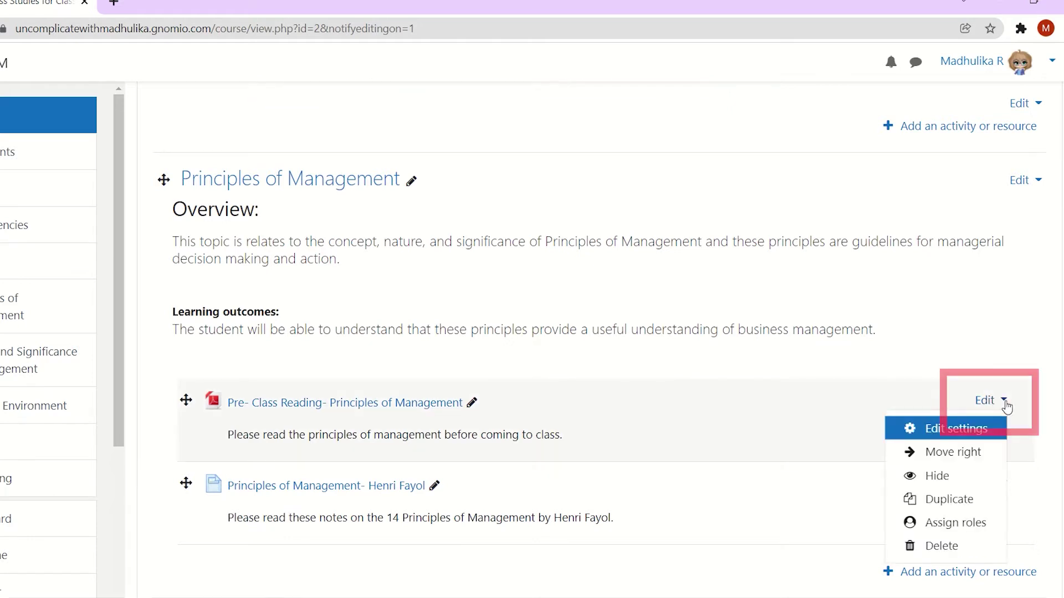
{"action": "left_click", "coordinate": [960, 439]}
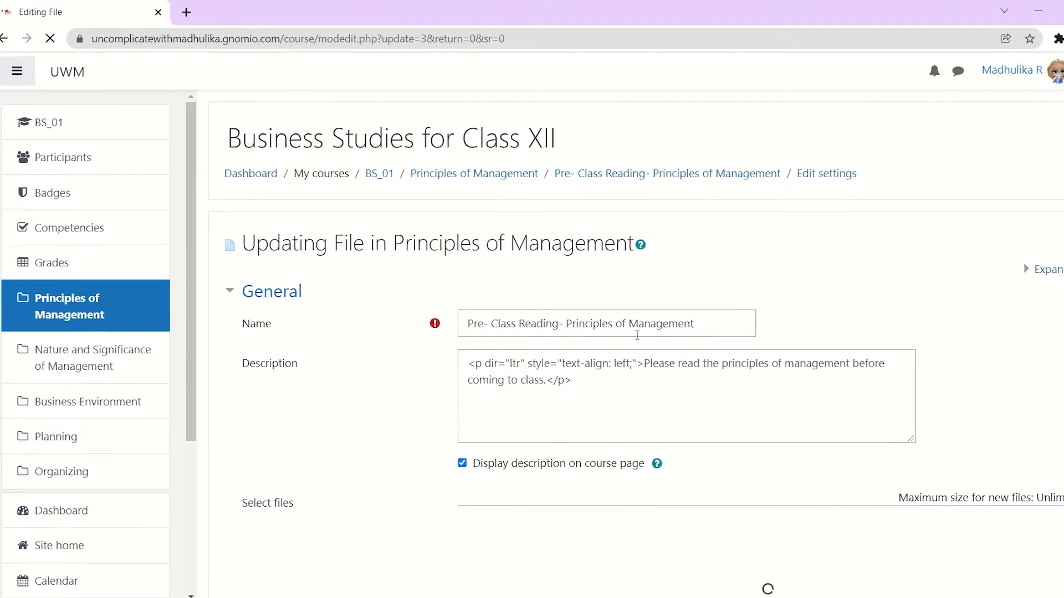
Step: Set the file's Display appearance to Embed, then save and return to the course
{"action": "scroll", "coordinate": [637, 335], "scroll_direction": "down", "scroll_amount": 6}
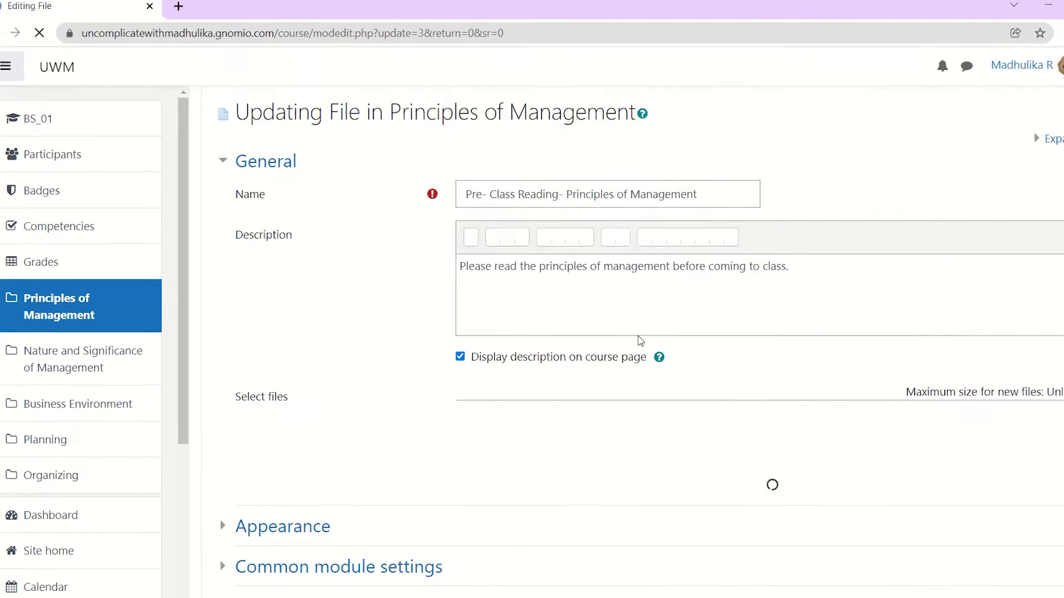
{"action": "left_click", "coordinate": [202, 375]}
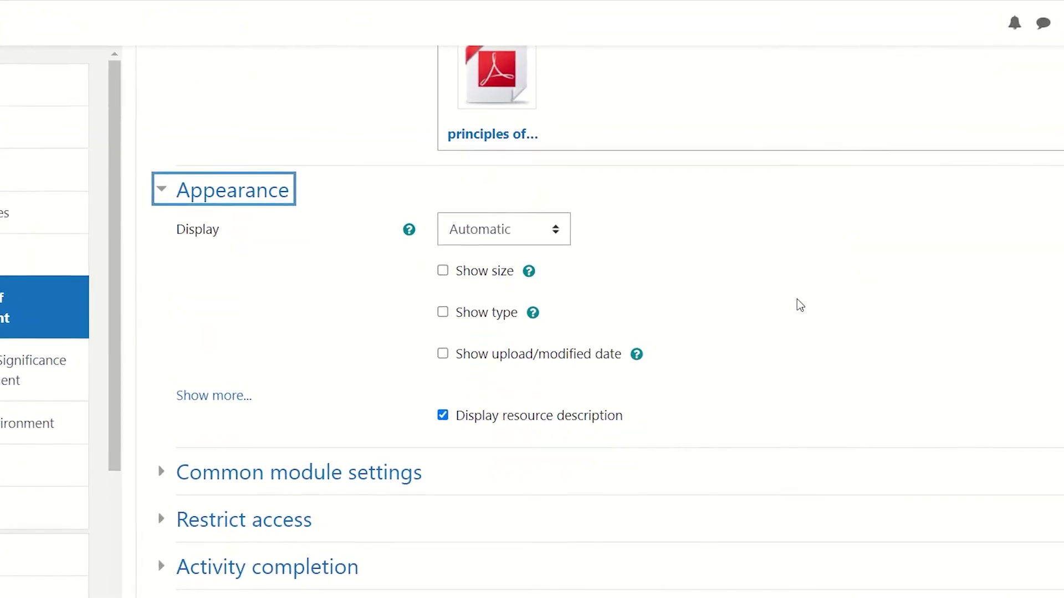
{"action": "left_click", "coordinate": [559, 235]}
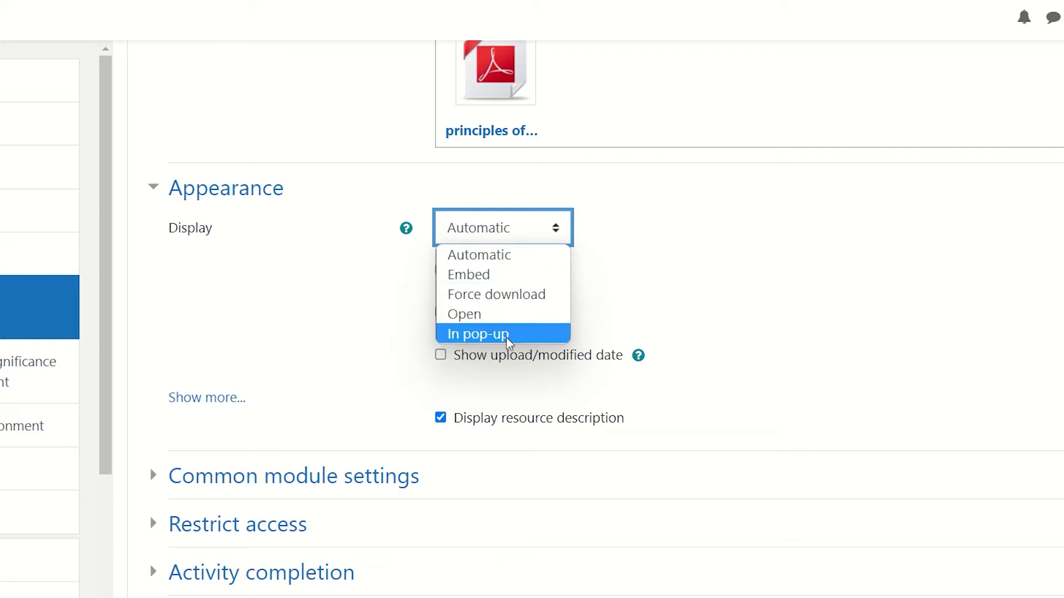
{"action": "left_click", "coordinate": [509, 275]}
{"action": "scroll", "coordinate": [792, 262], "scroll_direction": "down", "scroll_amount": 4}
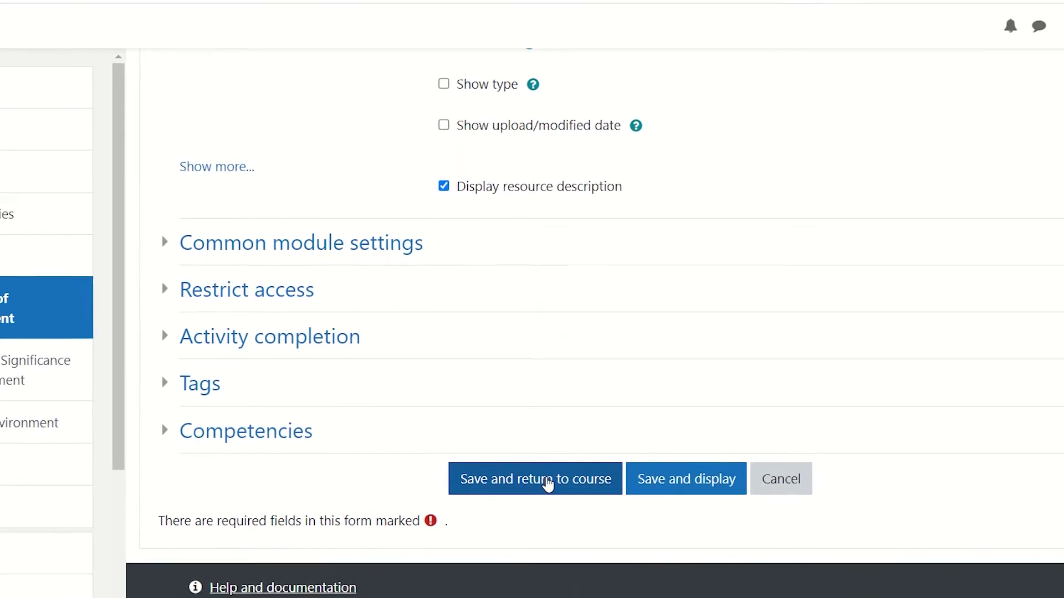
{"action": "left_click", "coordinate": [547, 488]}
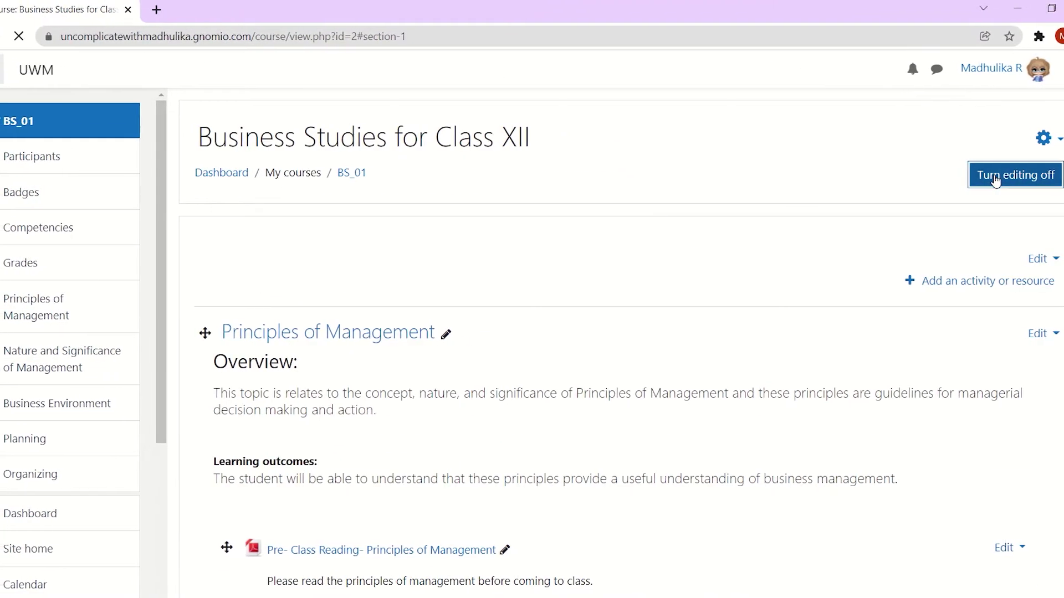
Step: Turn off course editing and open the Pre-Class Reading file to look through its PDF and viewer options
{"action": "left_click", "coordinate": [1000, 181]}
{"action": "scroll", "coordinate": [1011, 186], "scroll_direction": "down", "scroll_amount": 6}
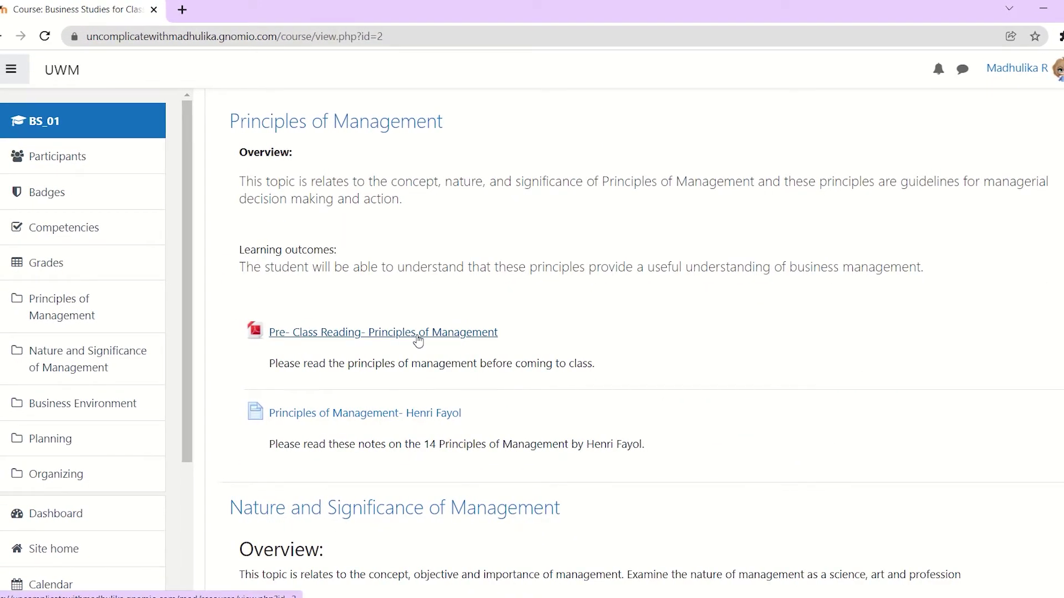
{"action": "left_click", "coordinate": [417, 333]}
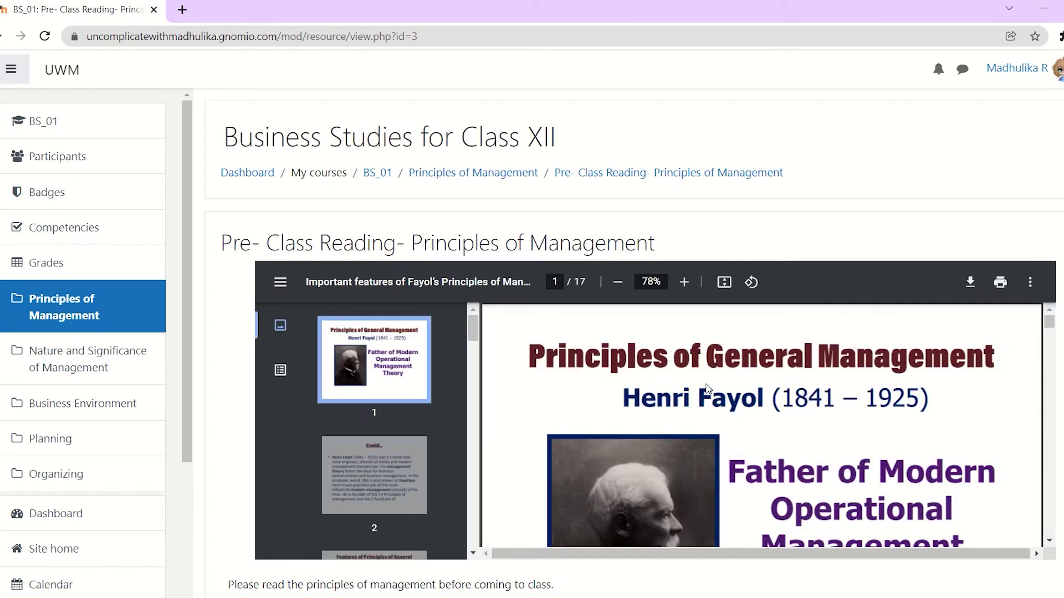
{"action": "scroll", "coordinate": [685, 423], "scroll_direction": "down", "scroll_amount": 8}
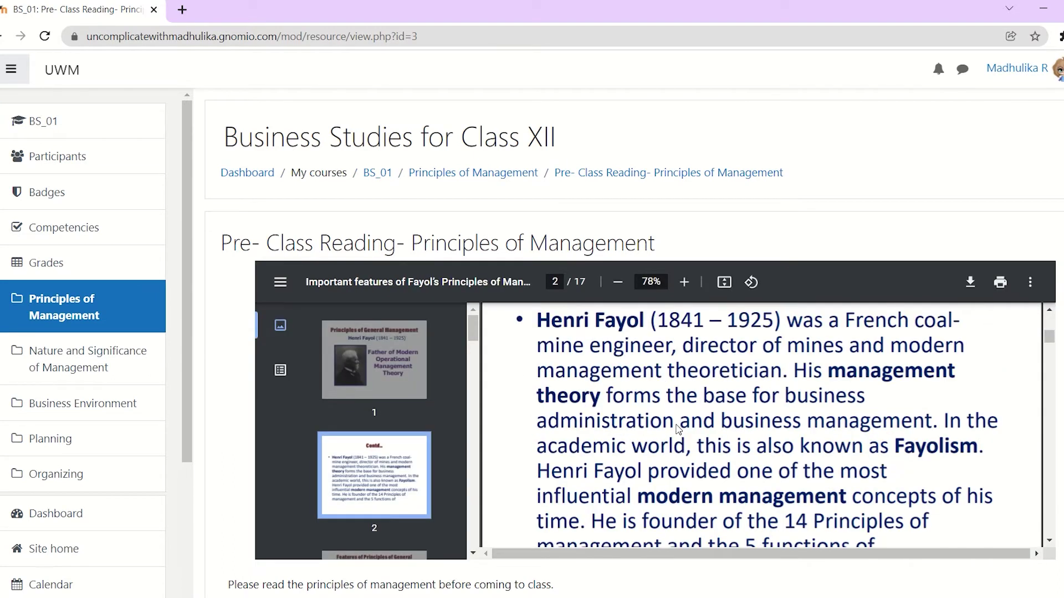
{"action": "scroll", "coordinate": [679, 426], "scroll_direction": "down", "scroll_amount": 3}
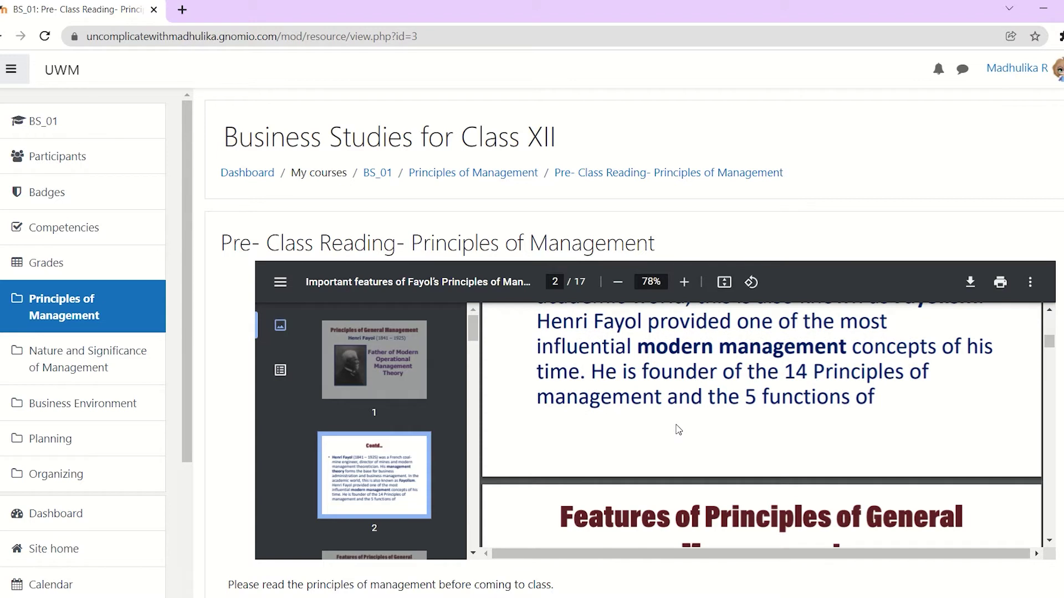
{"action": "left_click", "coordinate": [1027, 284]}
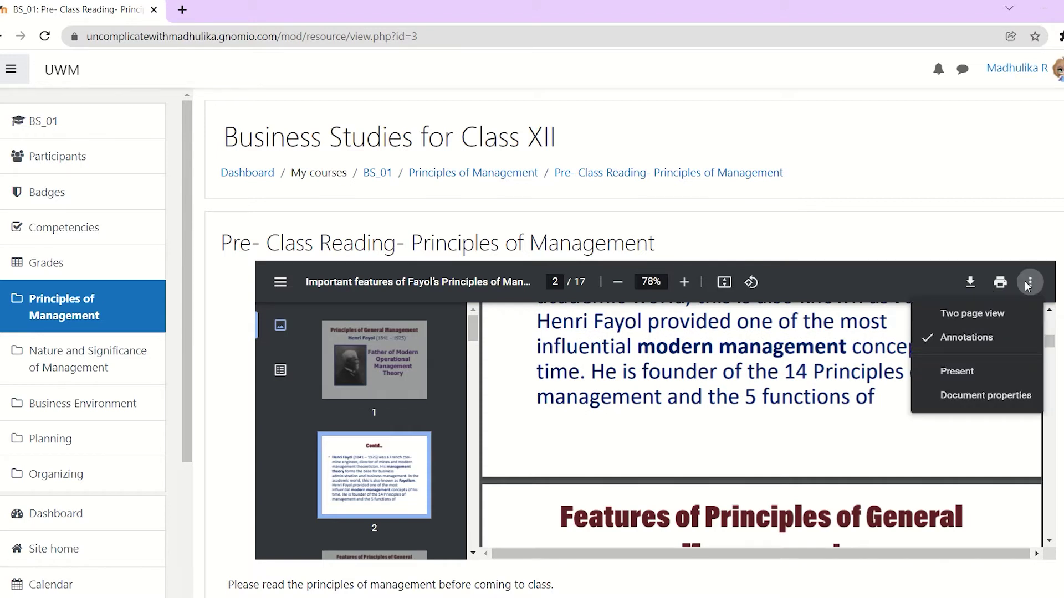
{"action": "left_click", "coordinate": [1027, 283]}
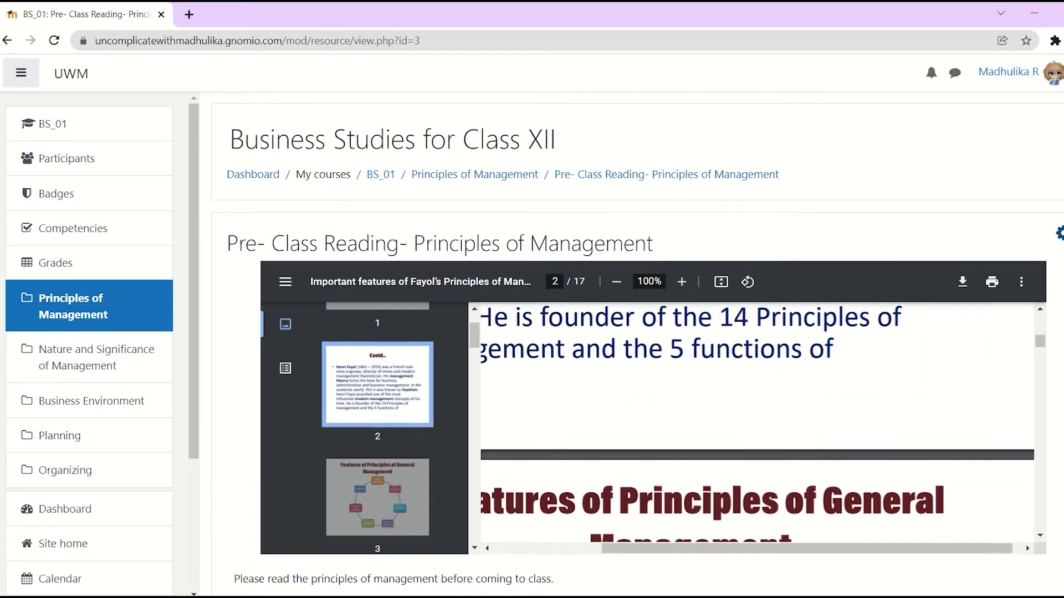
Step: Open the settings of the Pre-Class Reading file for editing from its own page
{"action": "left_click", "coordinate": [1059, 233]}
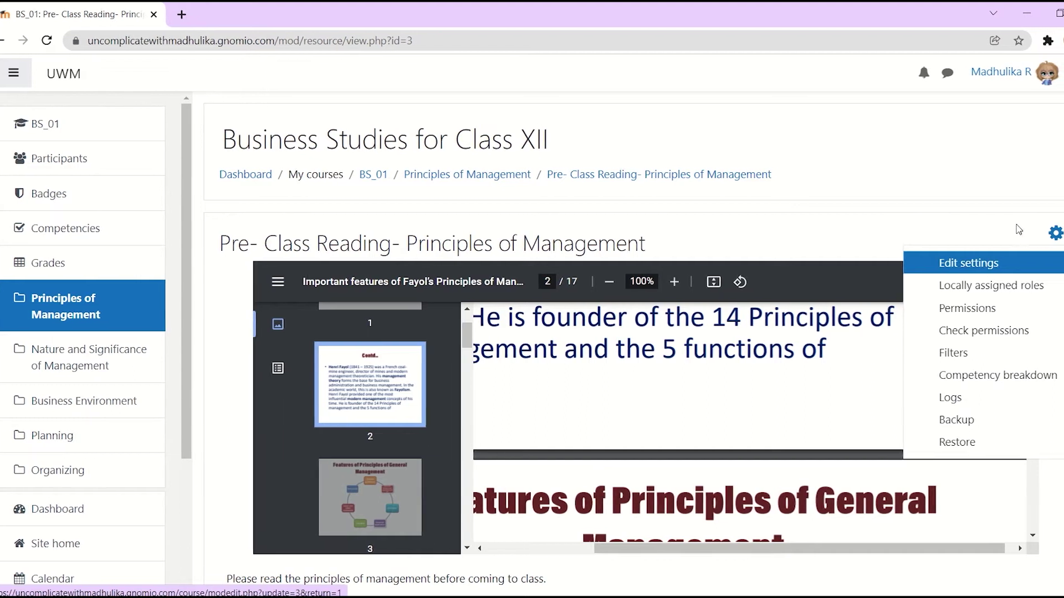
{"action": "key", "text": "Escape"}
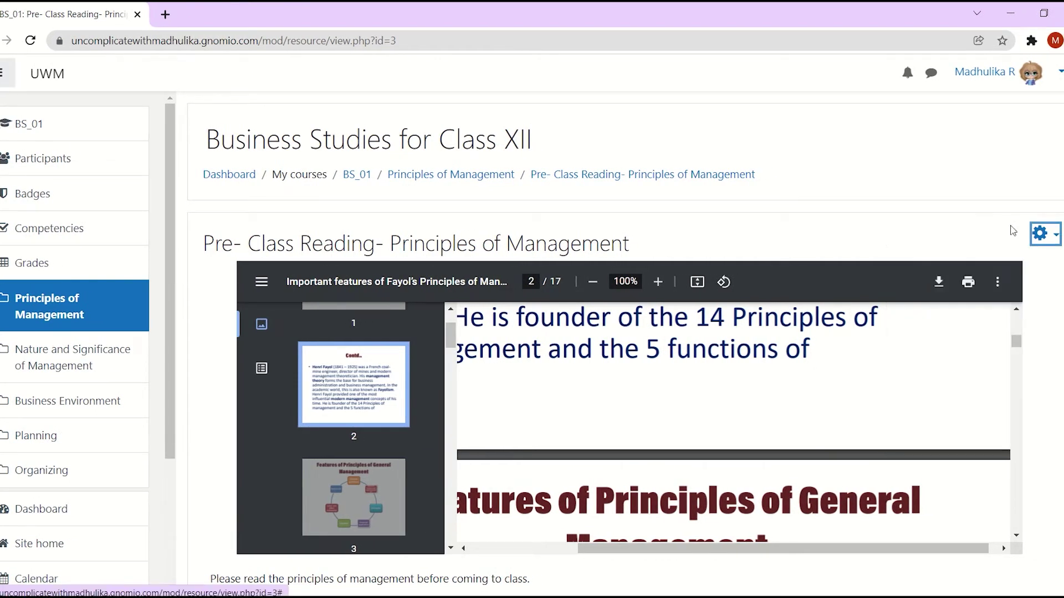
{"action": "left_click", "coordinate": [1046, 233]}
{"action": "left_click", "coordinate": [920, 270]}
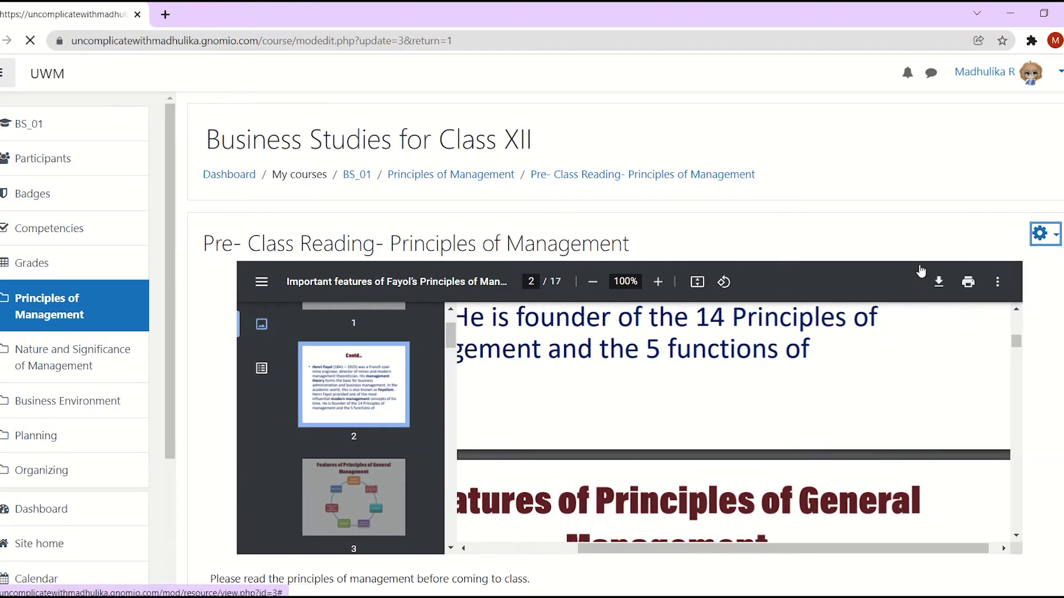
Step: Set the file's Display appearance to Force download, then save and return to the course
{"action": "scroll", "coordinate": [953, 297], "scroll_direction": "down", "scroll_amount": 3}
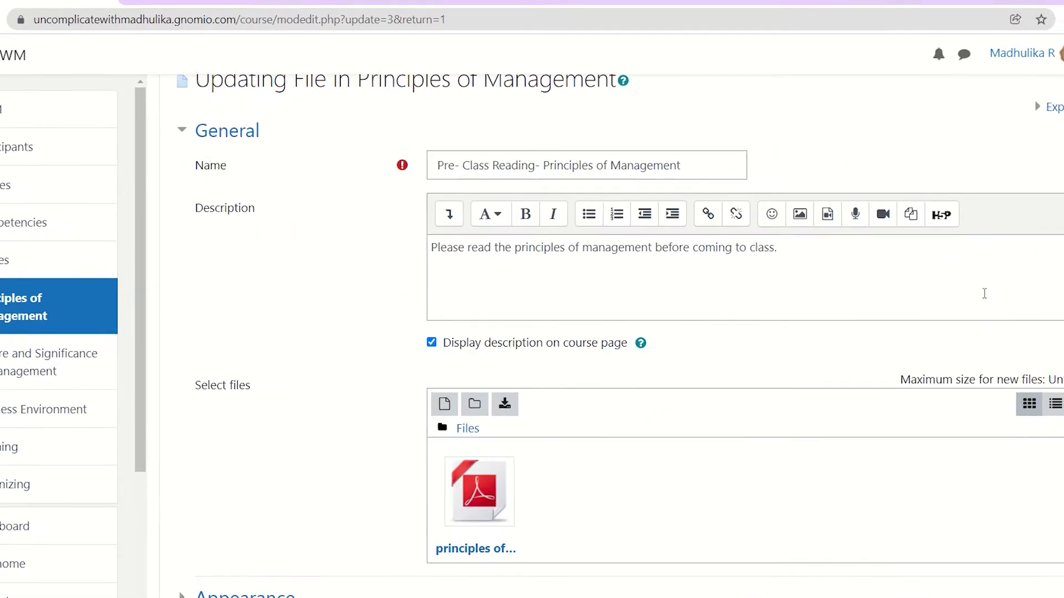
{"action": "scroll", "coordinate": [984, 294], "scroll_direction": "down", "scroll_amount": 5}
{"action": "left_click", "coordinate": [183, 283]}
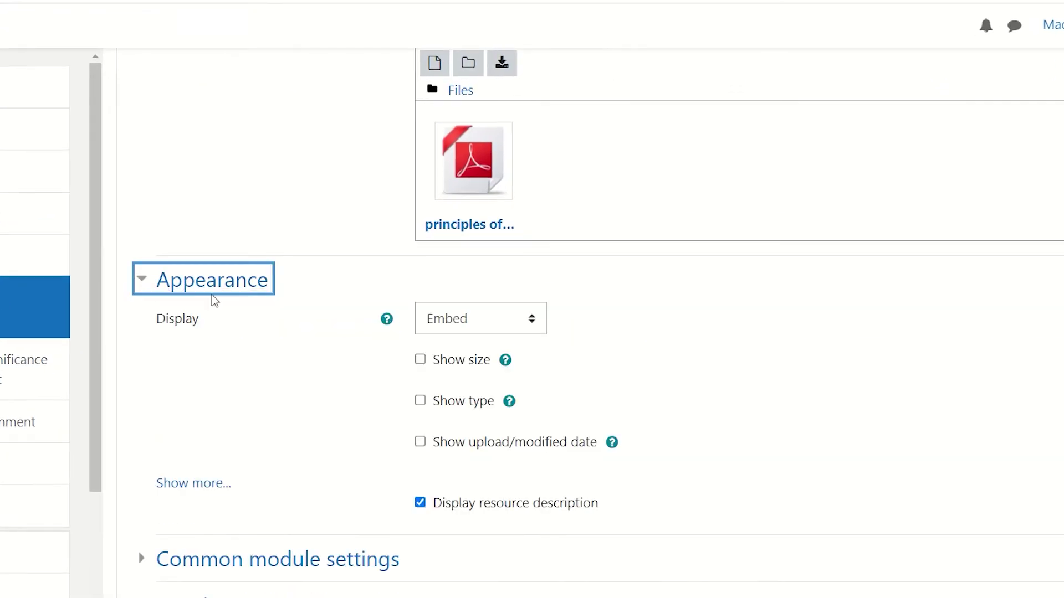
{"action": "left_click", "coordinate": [494, 322]}
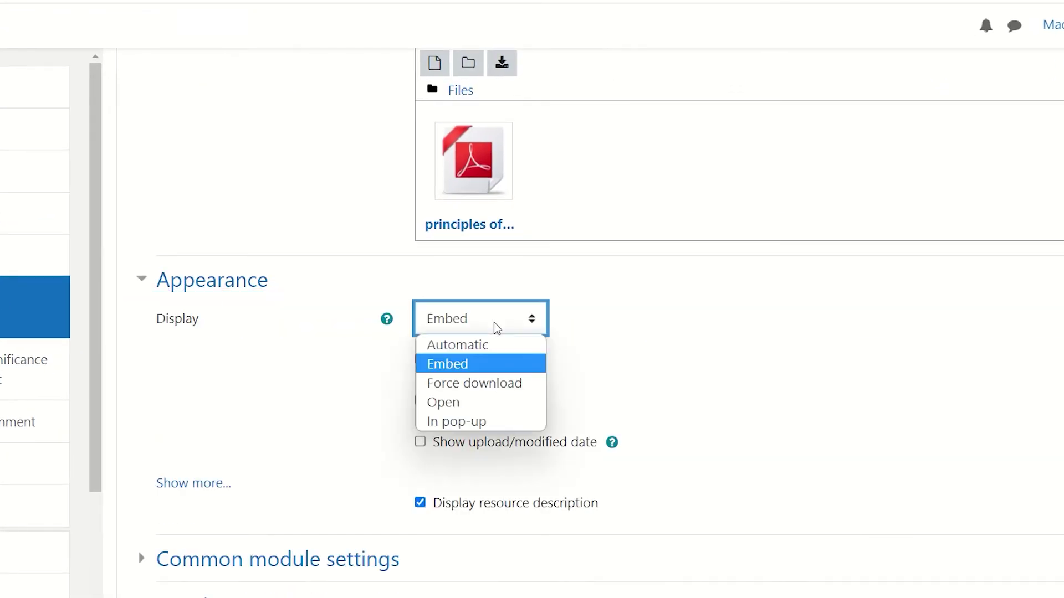
{"action": "left_click", "coordinate": [486, 382]}
{"action": "scroll", "coordinate": [763, 387], "scroll_direction": "down", "scroll_amount": 5}
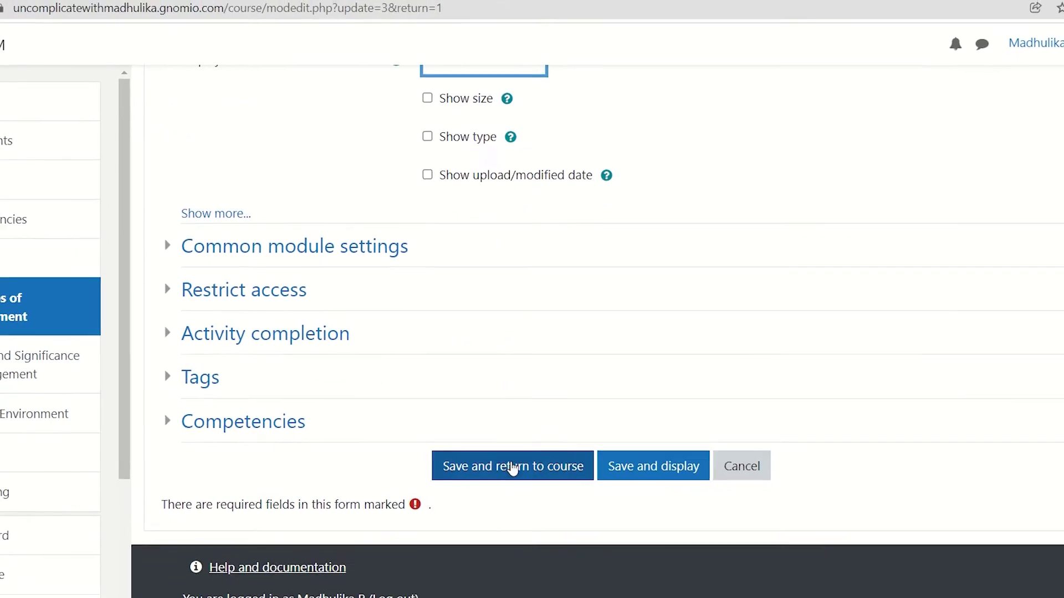
{"action": "left_click", "coordinate": [511, 458]}
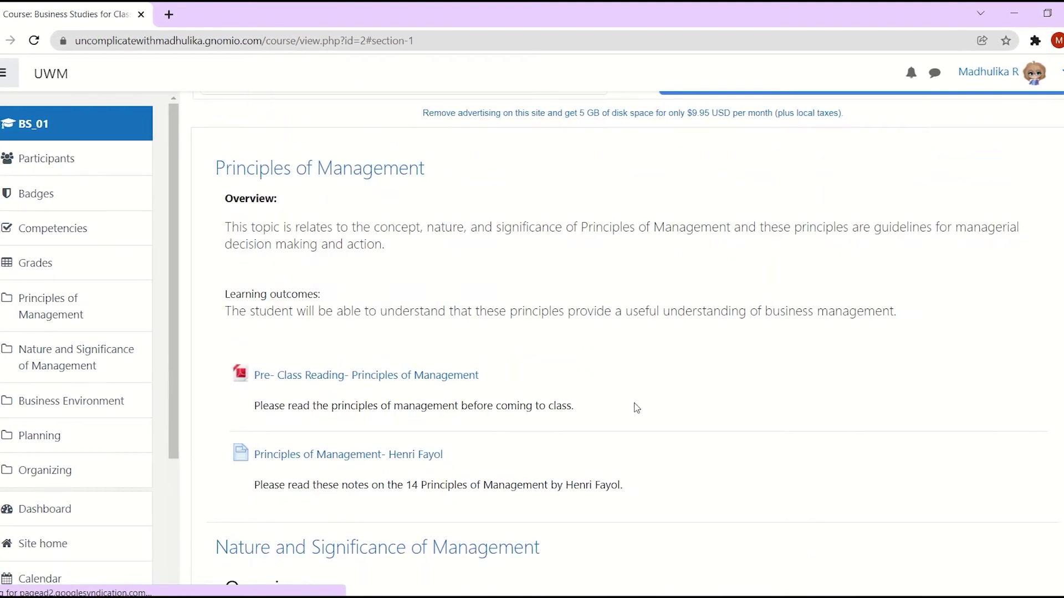
Step: Download the Pre-Class Reading PDF from the course, open it to look through its pages, and return to the course
{"action": "left_click", "coordinate": [416, 377]}
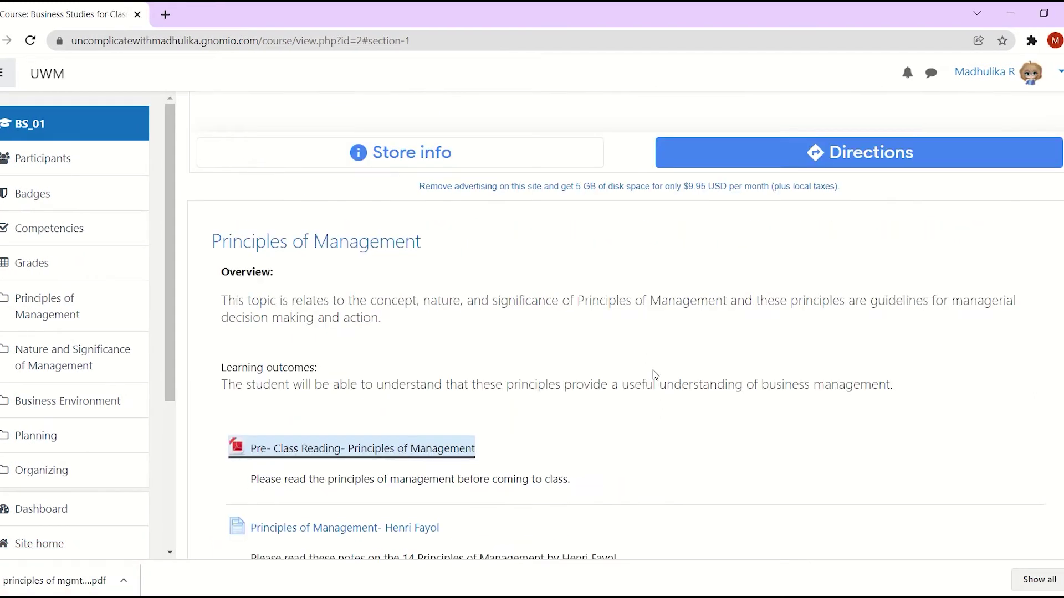
{"action": "left_click", "coordinate": [124, 582]}
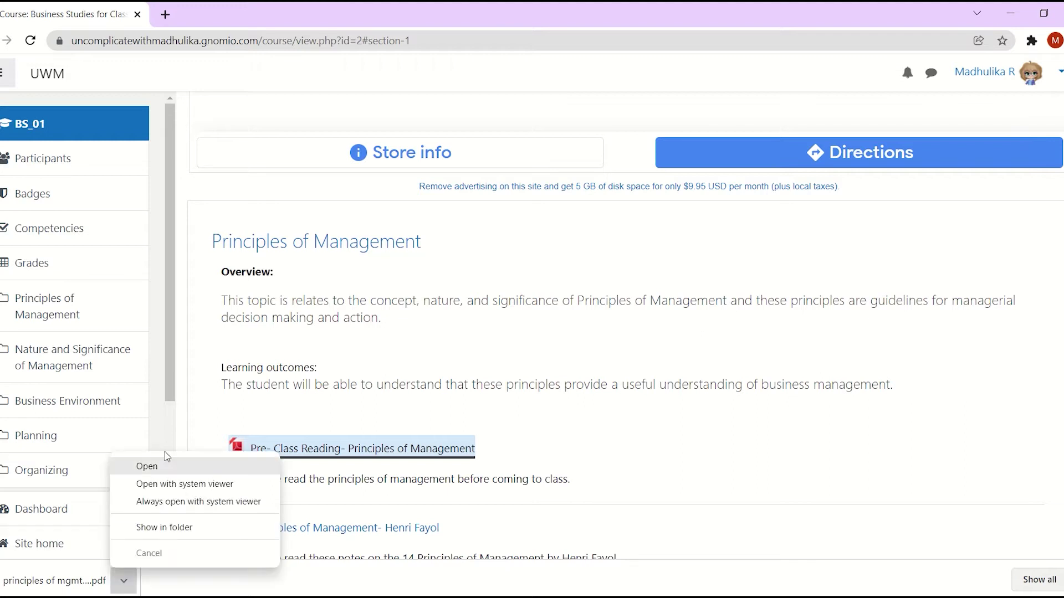
{"action": "left_click", "coordinate": [173, 467]}
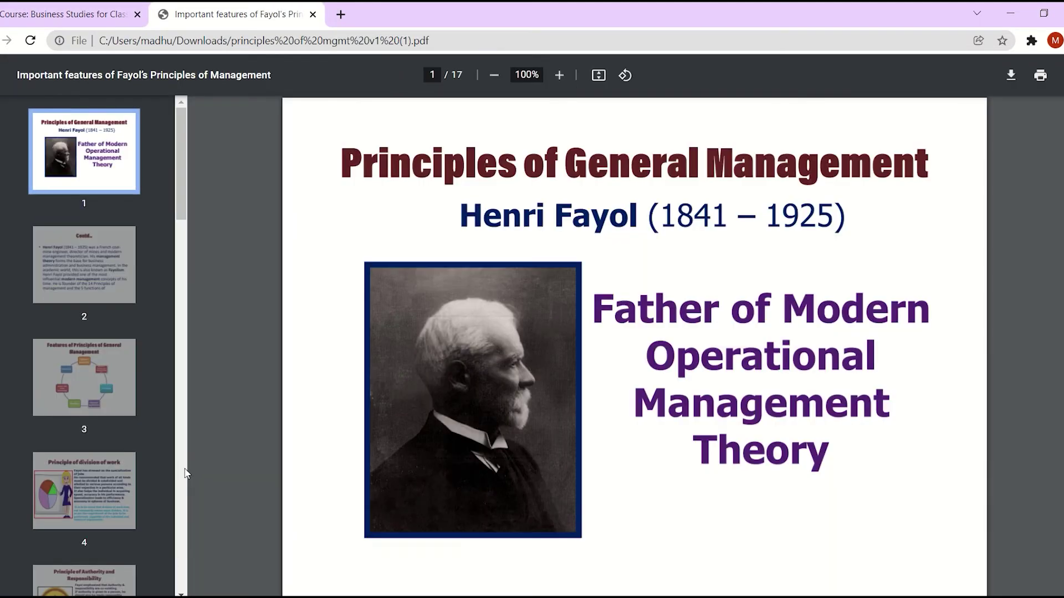
{"action": "scroll", "coordinate": [680, 319], "scroll_direction": "down", "scroll_amount": 12}
{"action": "key", "text": "ctrl+shift+Tab"}
{"action": "scroll", "coordinate": [897, 413], "scroll_direction": "up", "scroll_amount": 3}
{"action": "scroll", "coordinate": [897, 414], "scroll_direction": "down", "scroll_amount": 3}
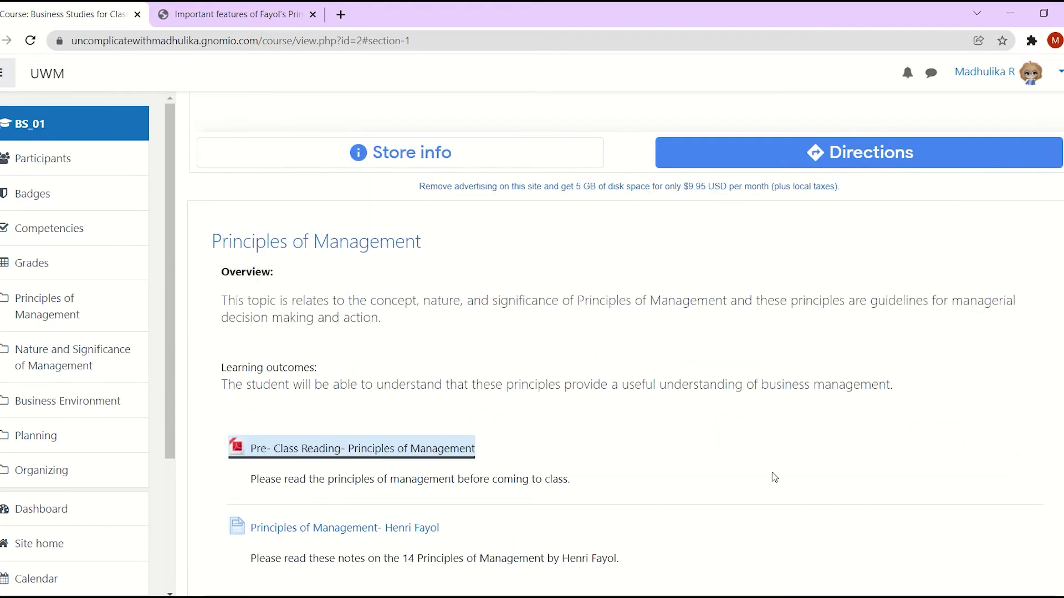
Step: Turn course editing back on and open the settings of the Pre-Class Reading file
{"action": "scroll", "coordinate": [496, 437], "scroll_direction": "up", "scroll_amount": 3}
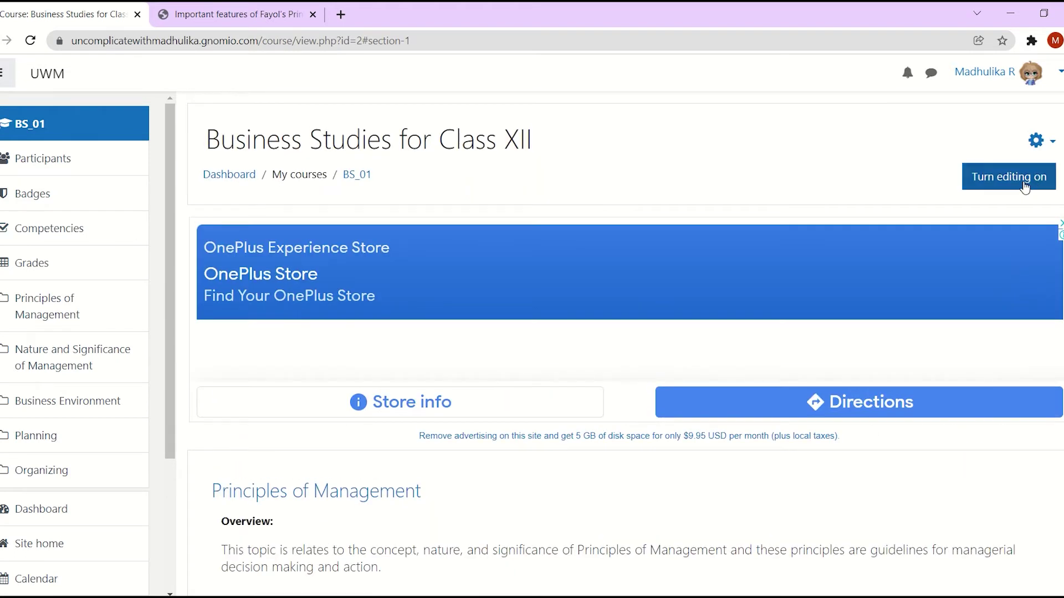
{"action": "left_click", "coordinate": [976, 179]}
{"action": "left_click", "coordinate": [1000, 254]}
{"action": "left_click", "coordinate": [1003, 176]}
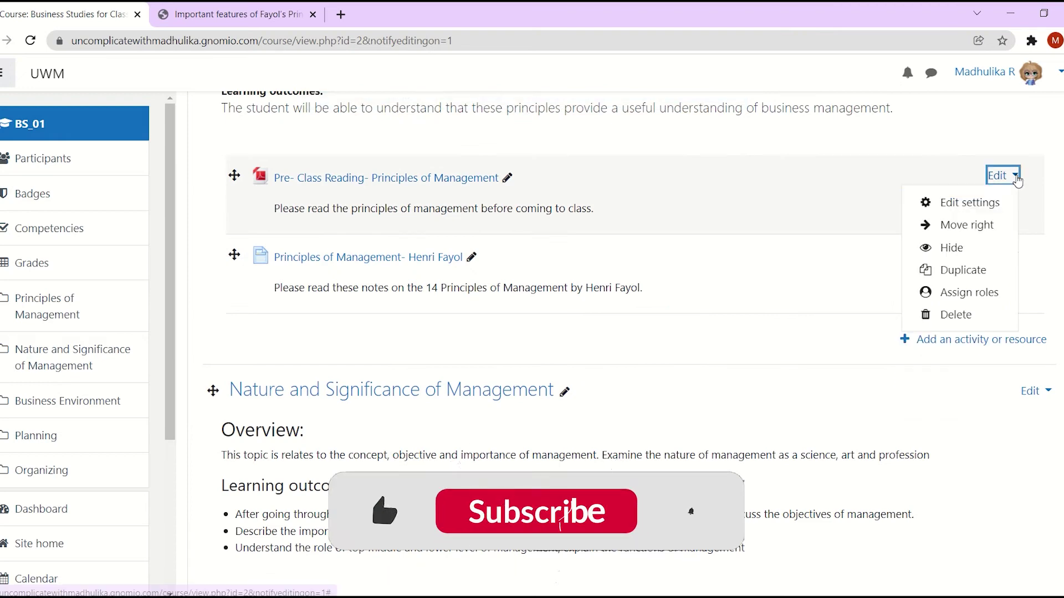
{"action": "left_click", "coordinate": [971, 209]}
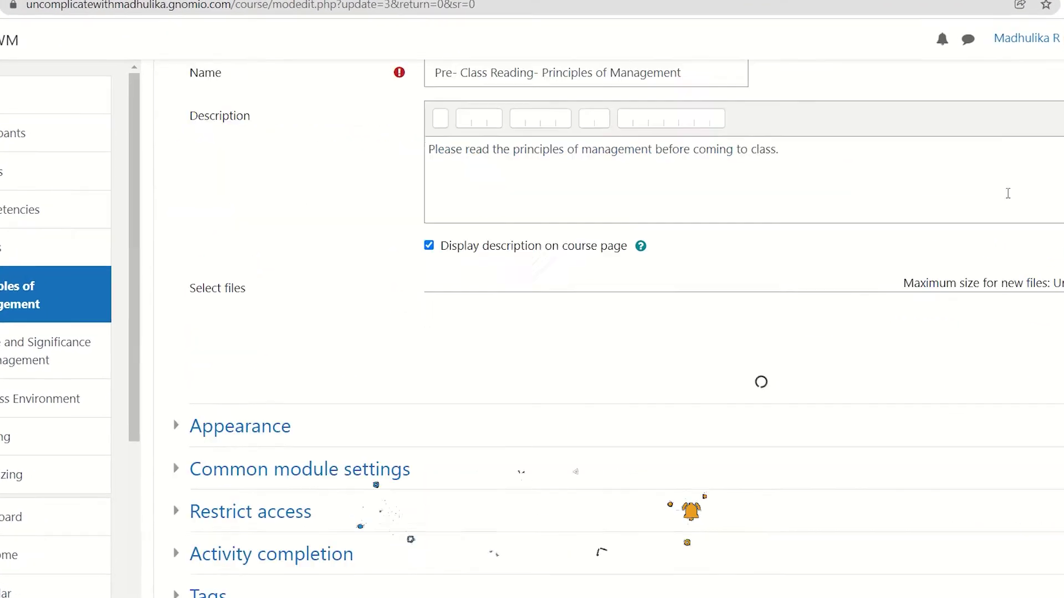
Step: Expand the file's Appearance settings and read the help on the available Display options
{"action": "left_click", "coordinate": [176, 426]}
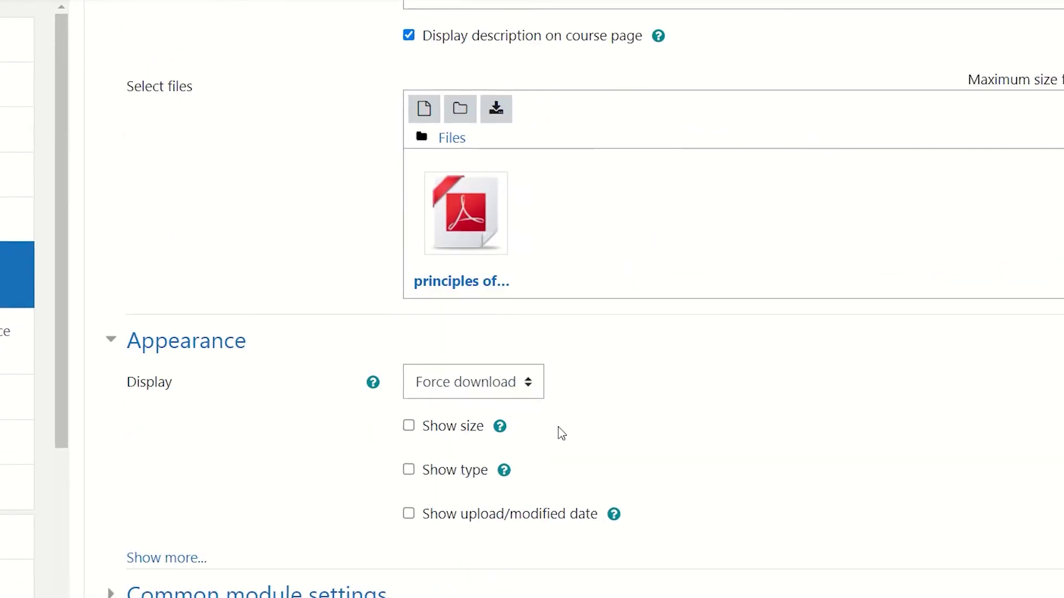
{"action": "left_click", "coordinate": [499, 382]}
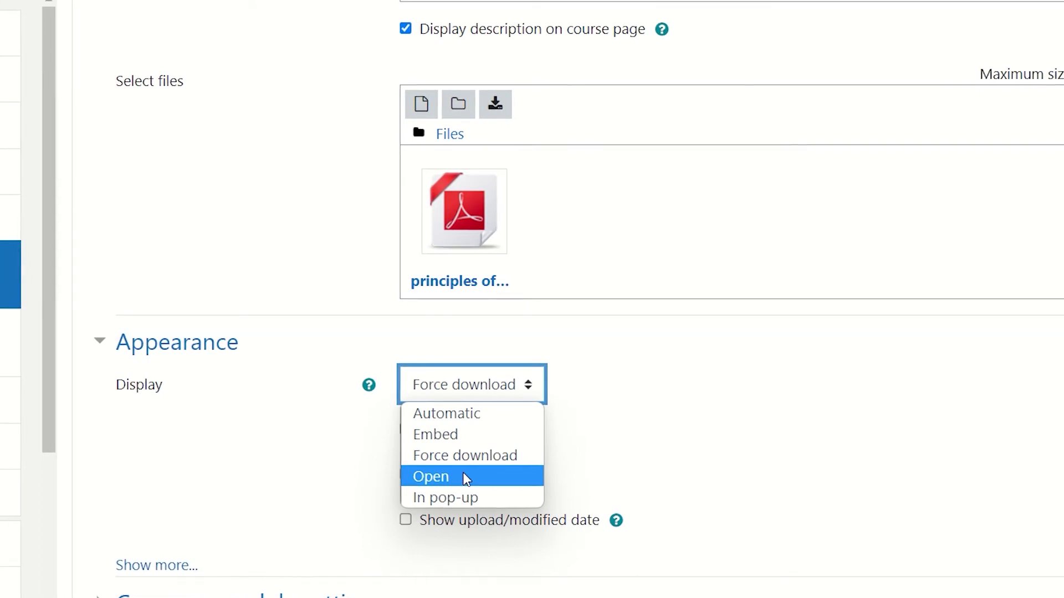
{"action": "left_click", "coordinate": [368, 385]}
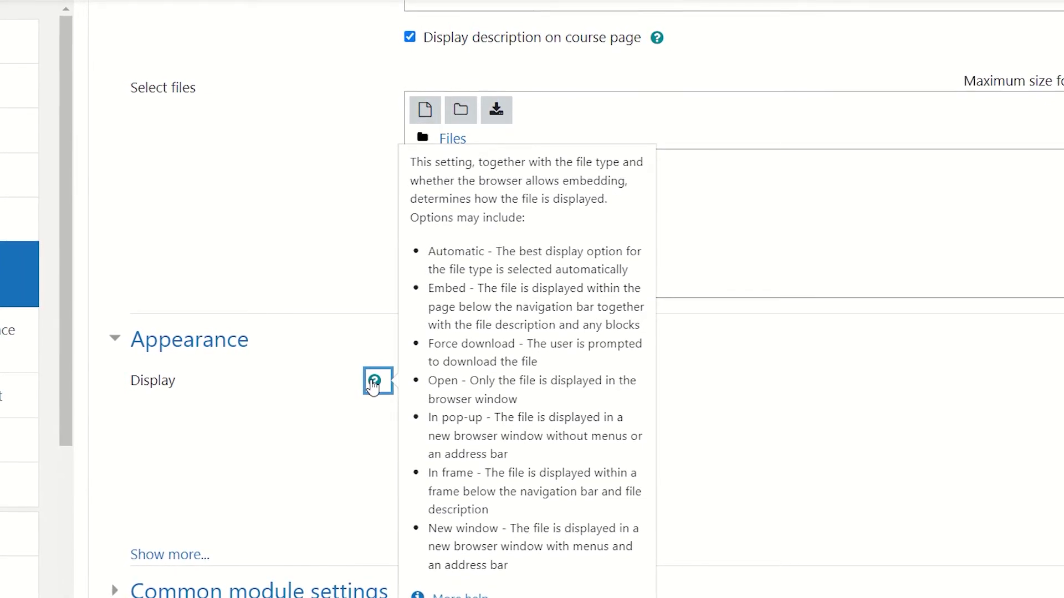
{"action": "left_click", "coordinate": [311, 399]}
Step: Set the Pre-Class Reading file's Display appearance to Open, then save and return to the course
{"action": "left_click", "coordinate": [443, 387]}
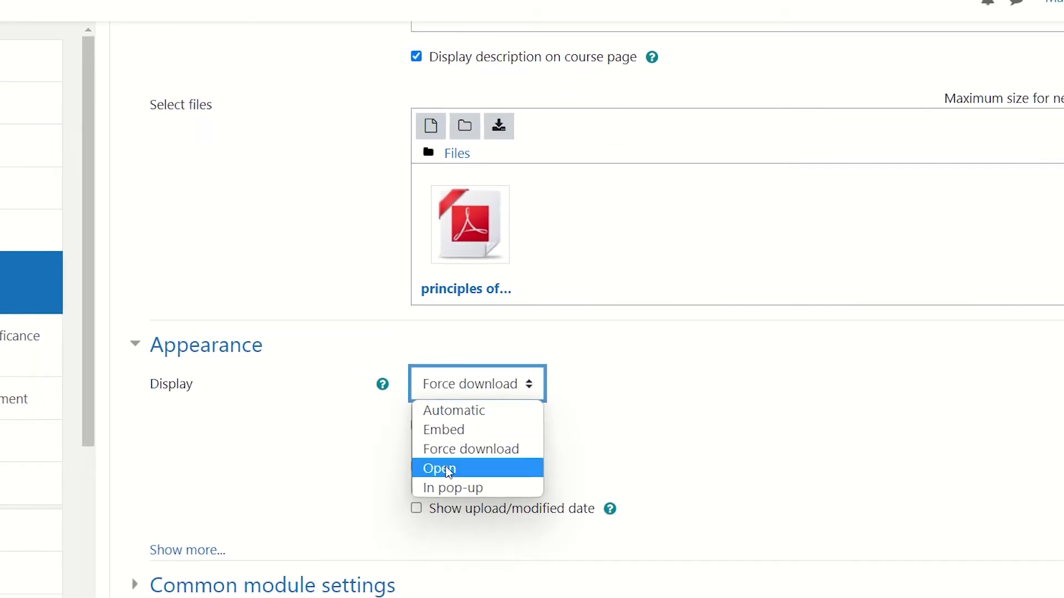
{"action": "left_click", "coordinate": [440, 473]}
{"action": "scroll", "coordinate": [580, 397], "scroll_direction": "down", "scroll_amount": 5}
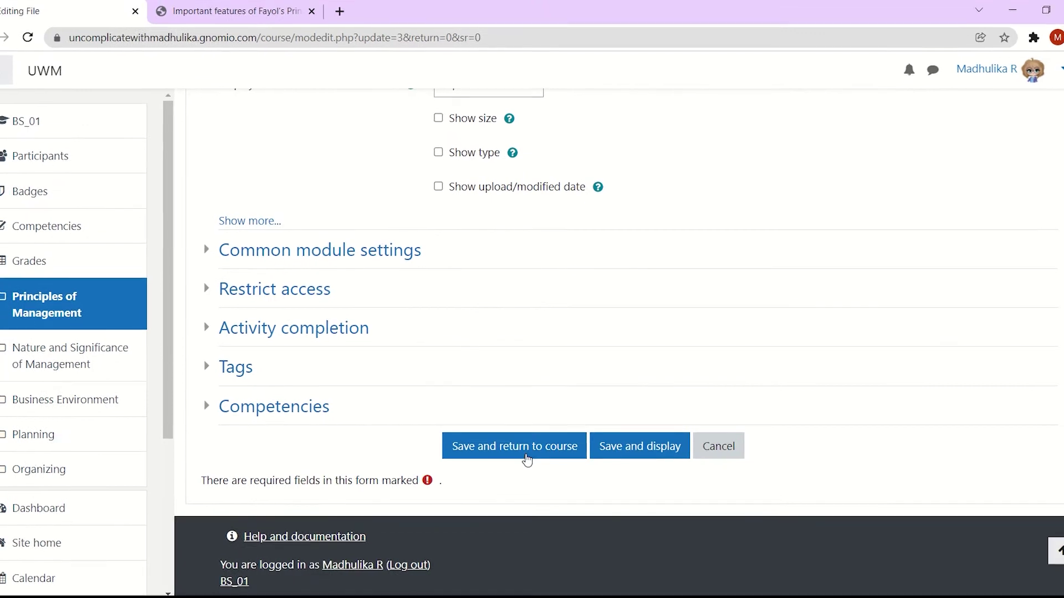
{"action": "left_click", "coordinate": [526, 460]}
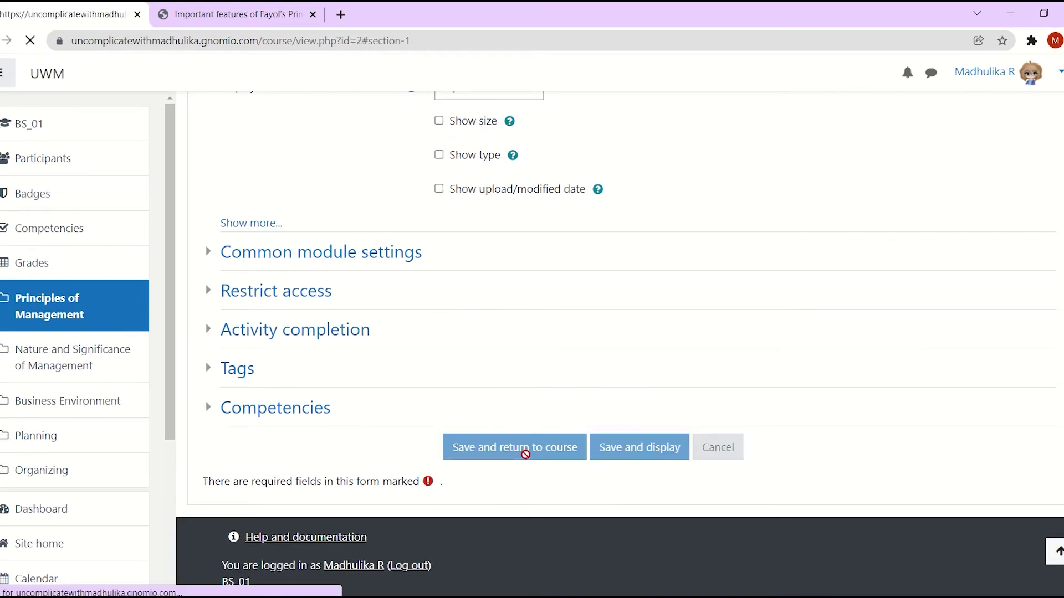
Step: Turn course editing off, open the Pre-Class Reading PDF to view it in the browser window, and go back to the course
{"action": "scroll", "coordinate": [419, 359], "scroll_direction": "up", "scroll_amount": 4}
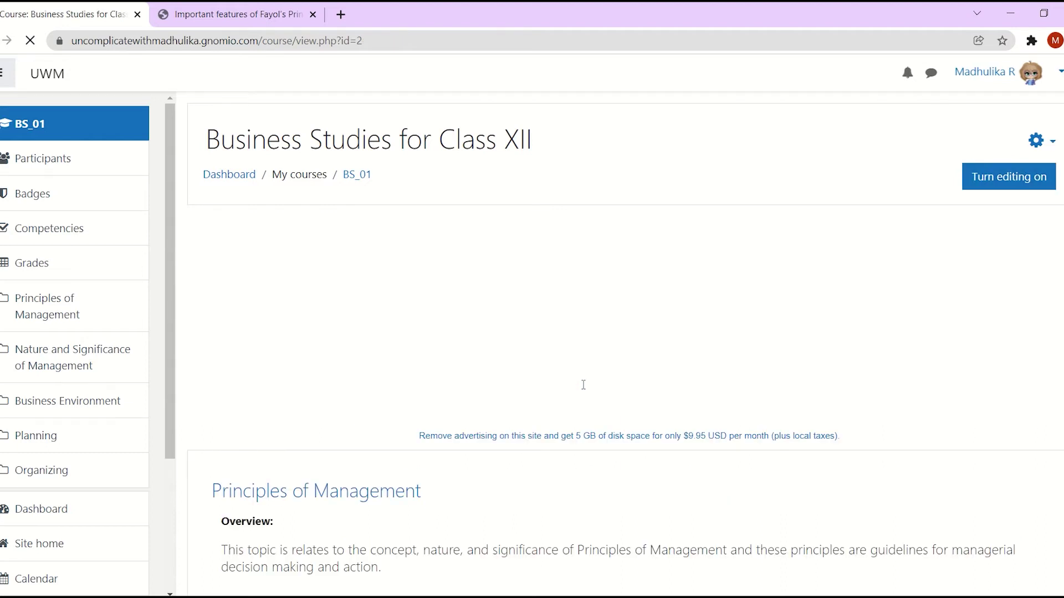
{"action": "scroll", "coordinate": [580, 389], "scroll_direction": "down", "scroll_amount": 9}
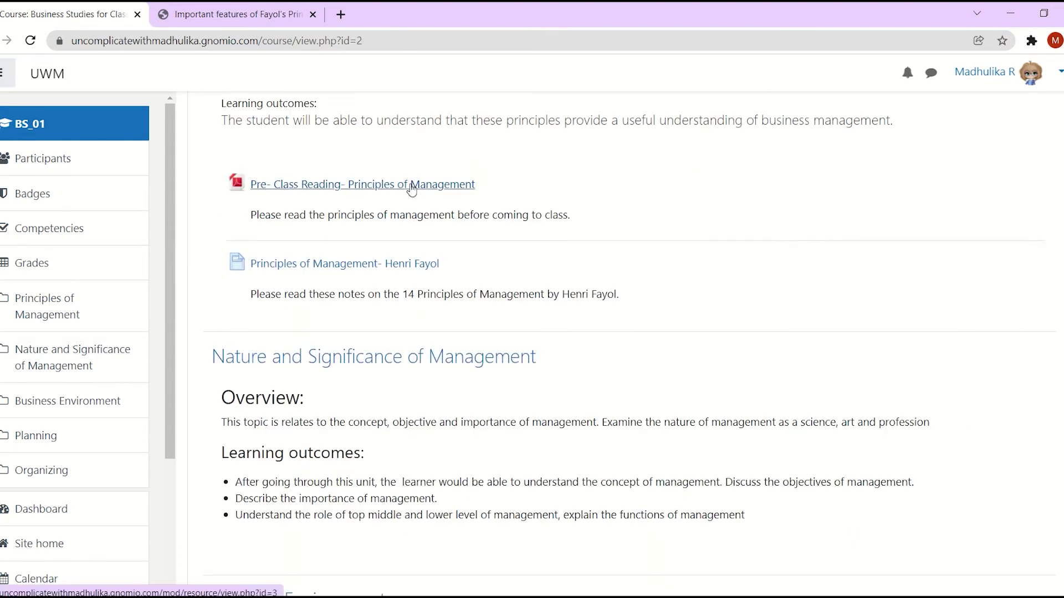
{"action": "left_click", "coordinate": [412, 191]}
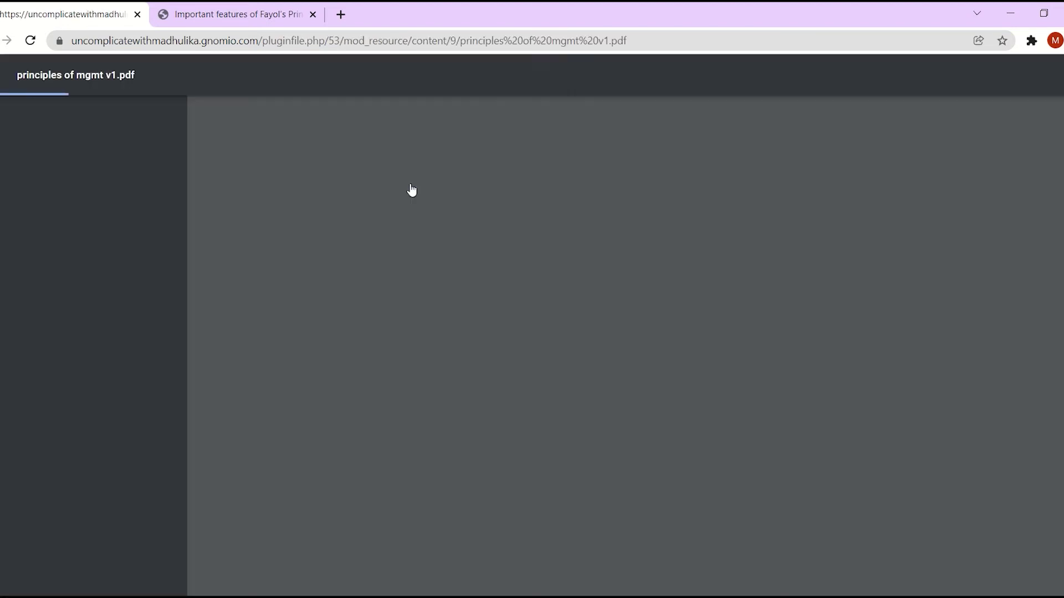
{"action": "left_click", "coordinate": [137, 15]}
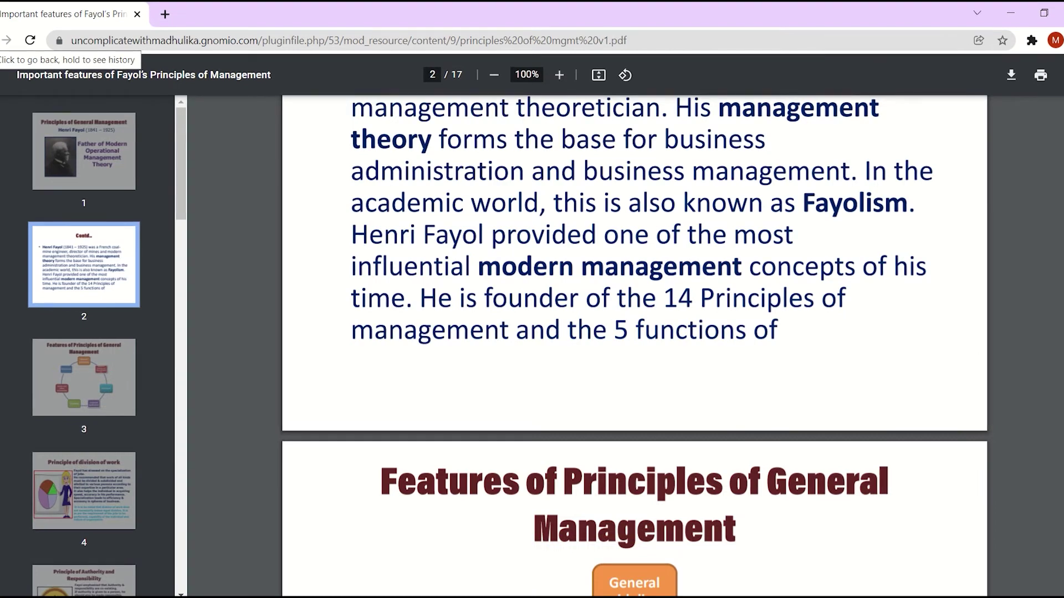
{"action": "left_click", "coordinate": [6, 40]}
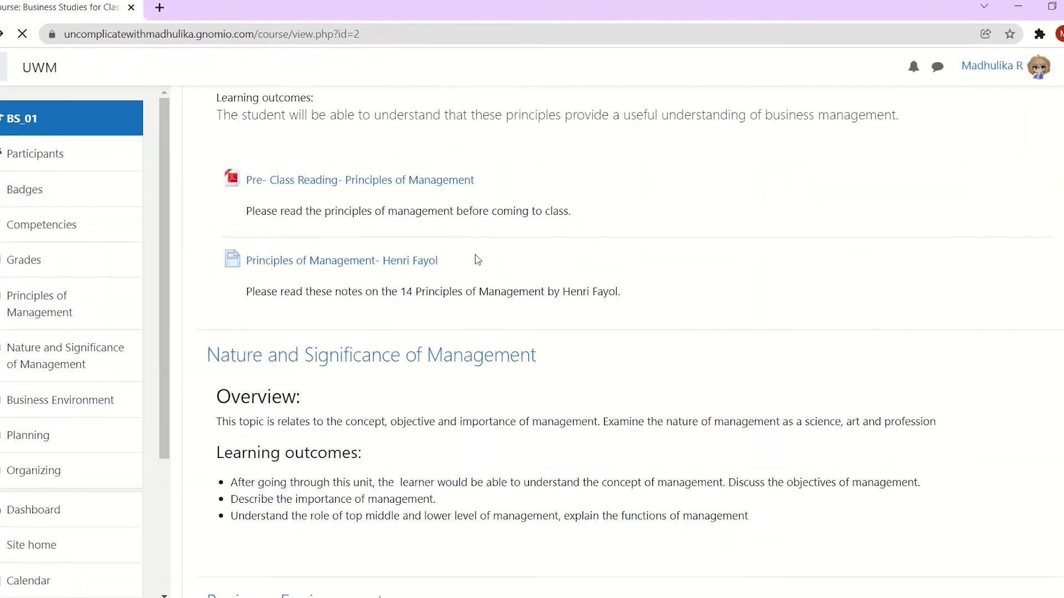
Step: Turn course editing on and open the settings of the Pre-Class Reading file in the Principles of Management section
{"action": "scroll", "coordinate": [610, 333], "scroll_direction": "up", "scroll_amount": 10}
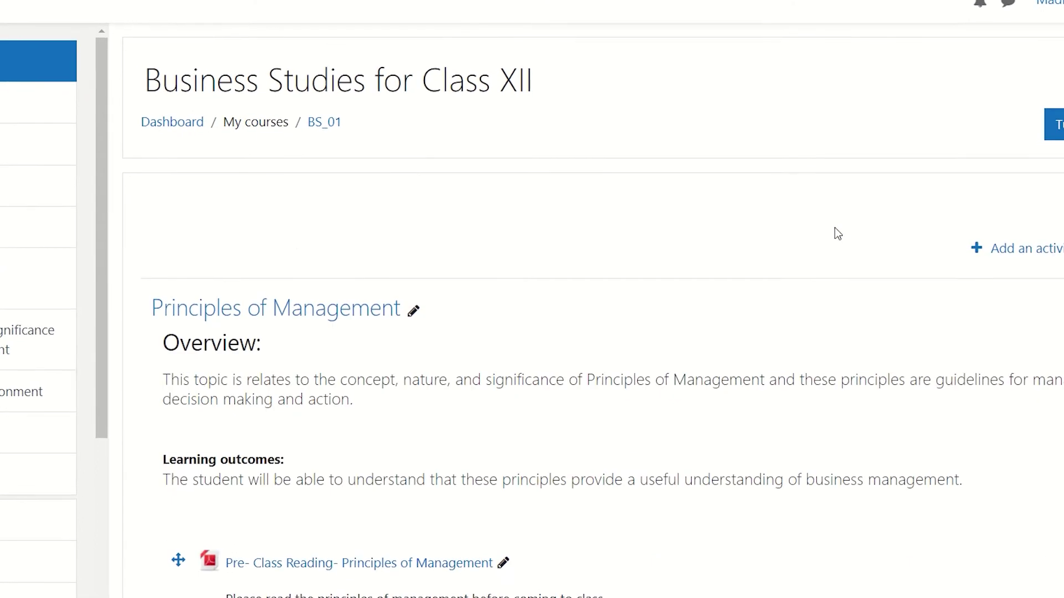
{"action": "scroll", "coordinate": [836, 233], "scroll_direction": "down", "scroll_amount": 5}
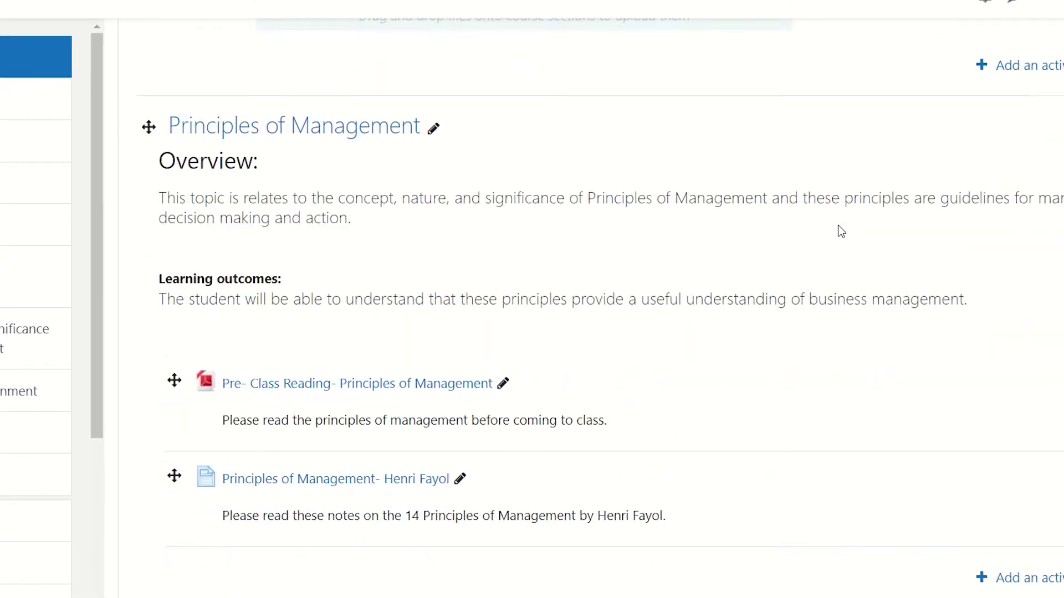
{"action": "left_click", "coordinate": [1058, 296]}
{"action": "left_click", "coordinate": [1053, 326]}
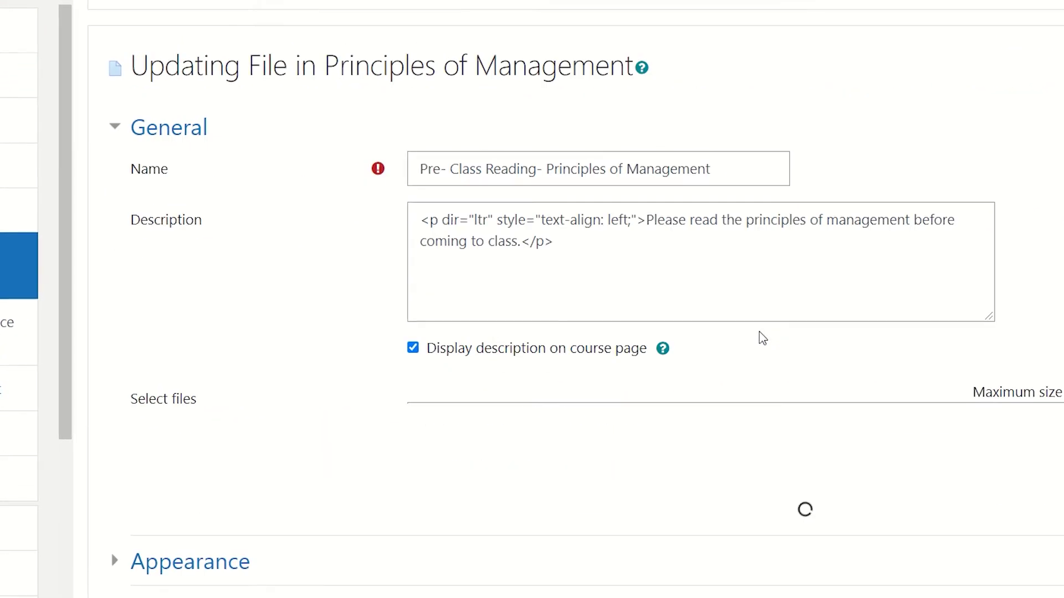
{"action": "scroll", "coordinate": [759, 338], "scroll_direction": "down", "scroll_amount": 5}
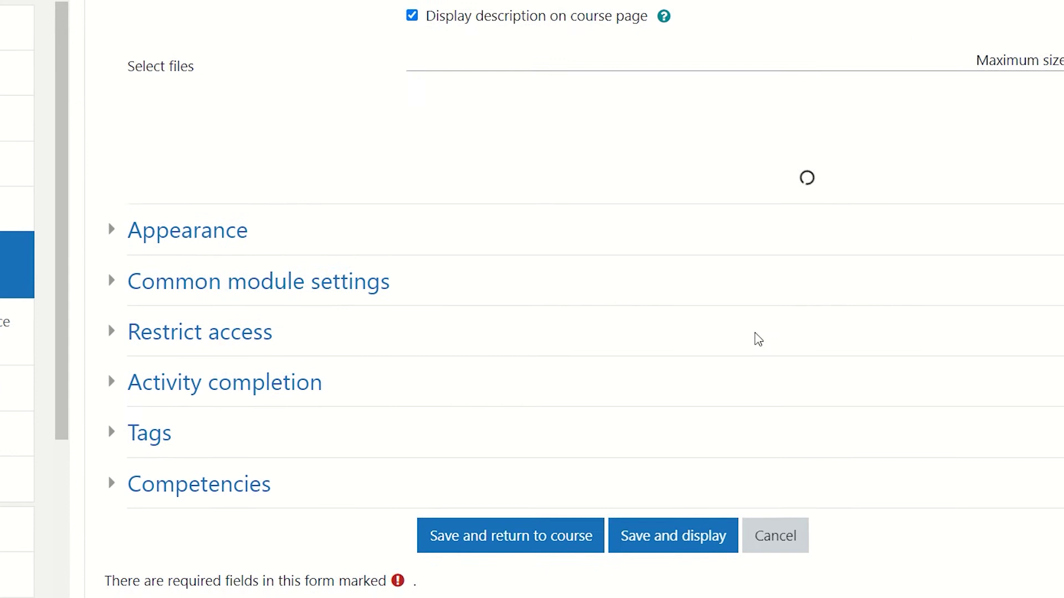
Step: Set the file's Display appearance to In pop-up, then save and return to the course
{"action": "left_click", "coordinate": [110, 332]}
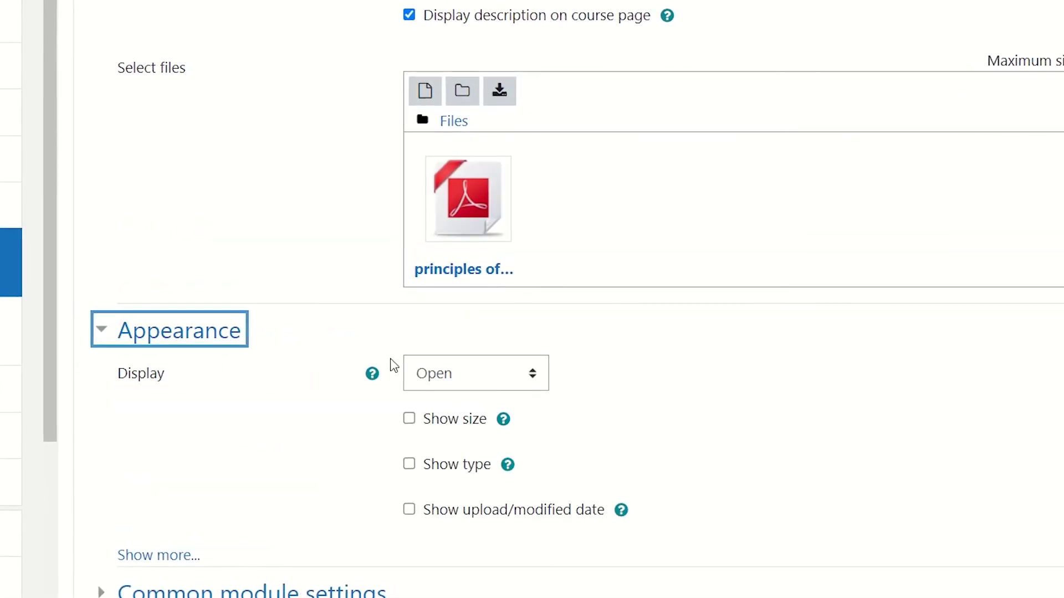
{"action": "left_click", "coordinate": [438, 377]}
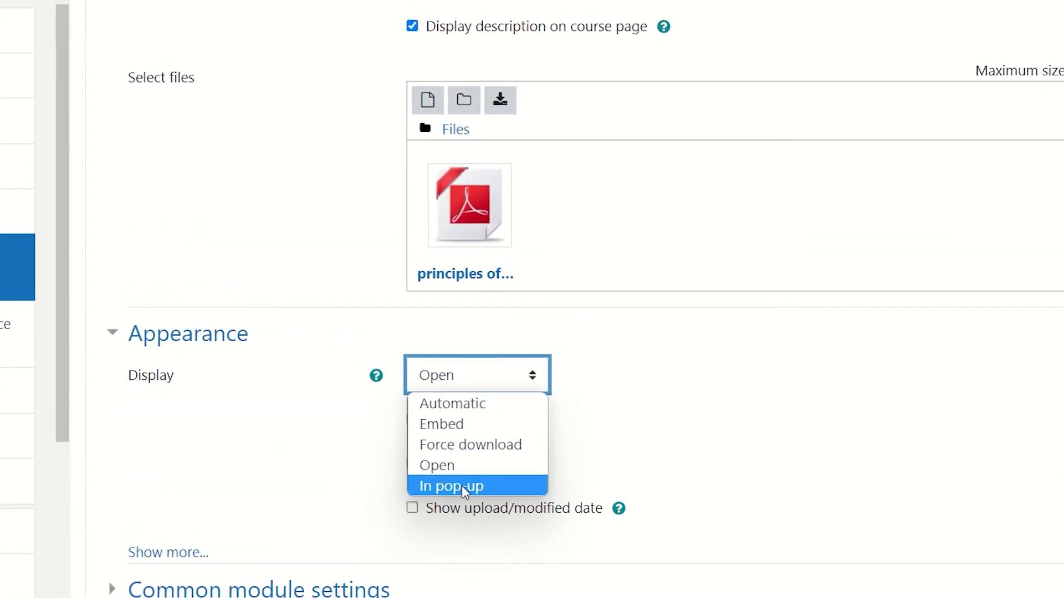
{"action": "left_click", "coordinate": [461, 487]}
{"action": "scroll", "coordinate": [837, 433], "scroll_direction": "down", "scroll_amount": 5}
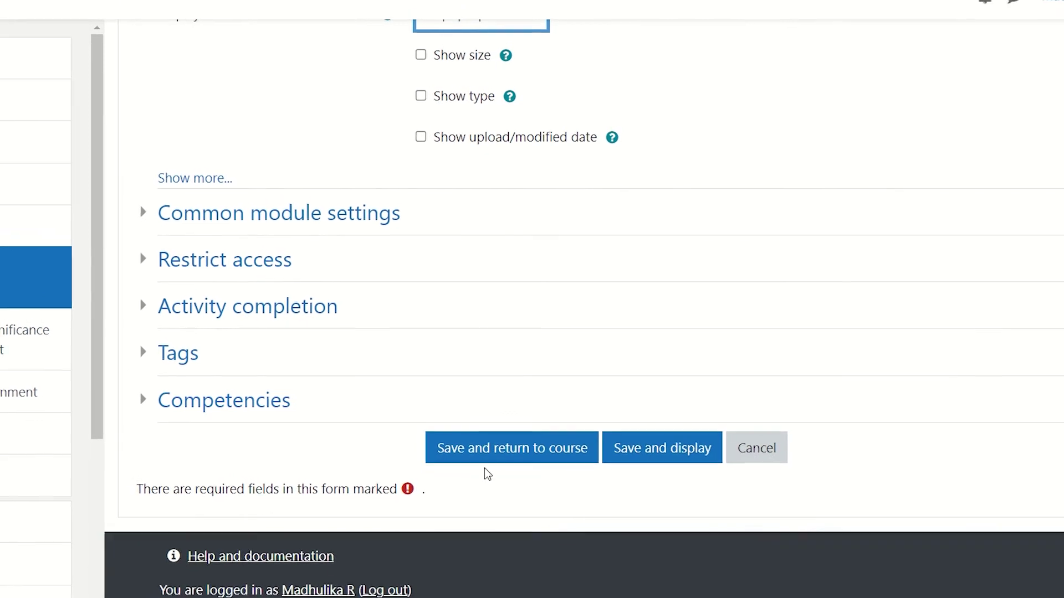
{"action": "left_click", "coordinate": [490, 455]}
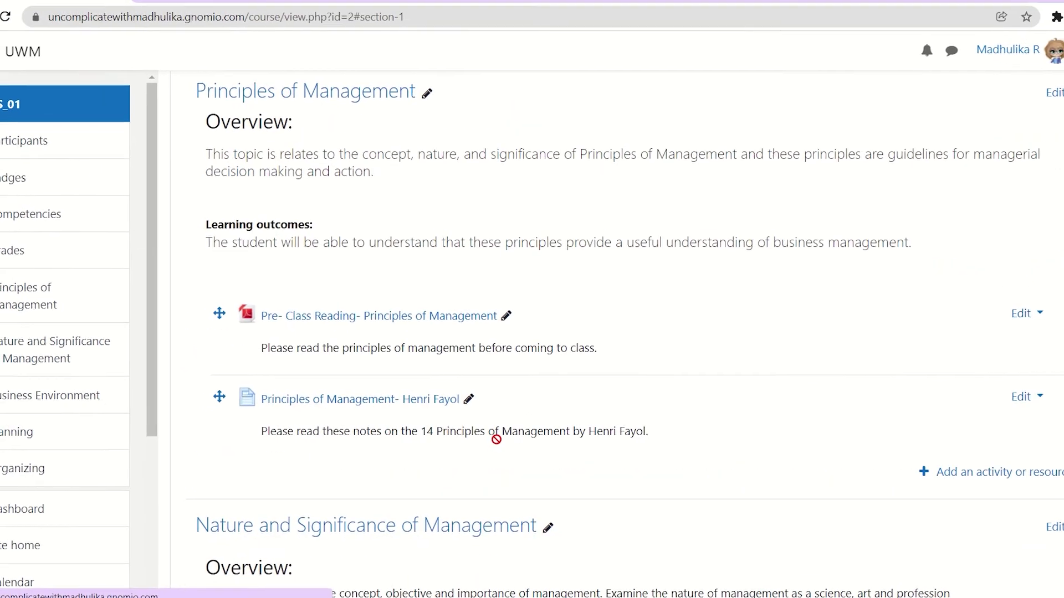
Step: With course editing turned off, look through the Pre-Class Reading PDF in its pop-up window and close that window
{"action": "scroll", "coordinate": [496, 439], "scroll_direction": "up", "scroll_amount": 4}
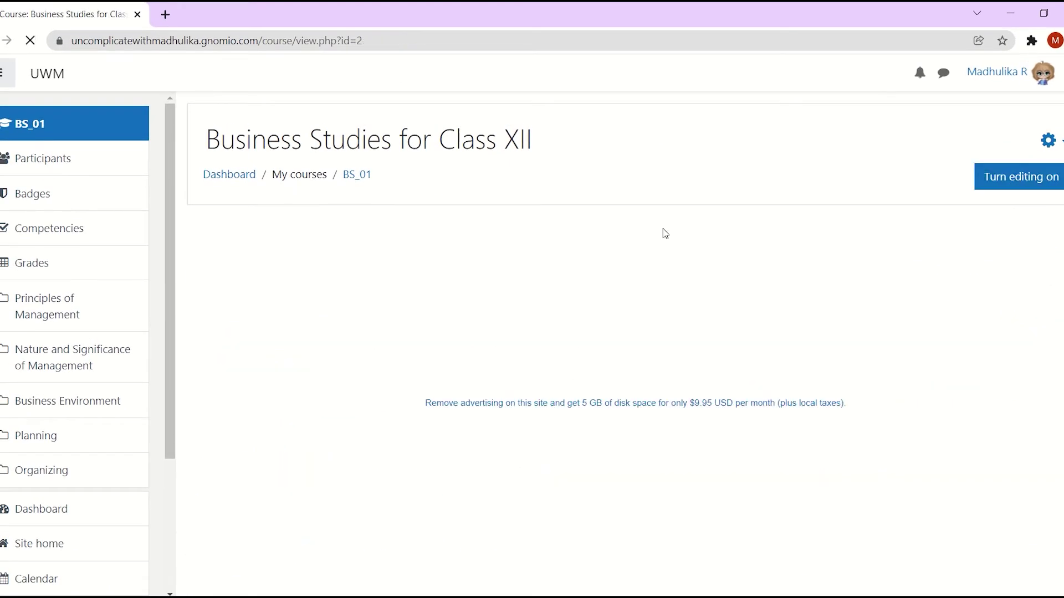
{"action": "scroll", "coordinate": [663, 230], "scroll_direction": "down", "scroll_amount": 10}
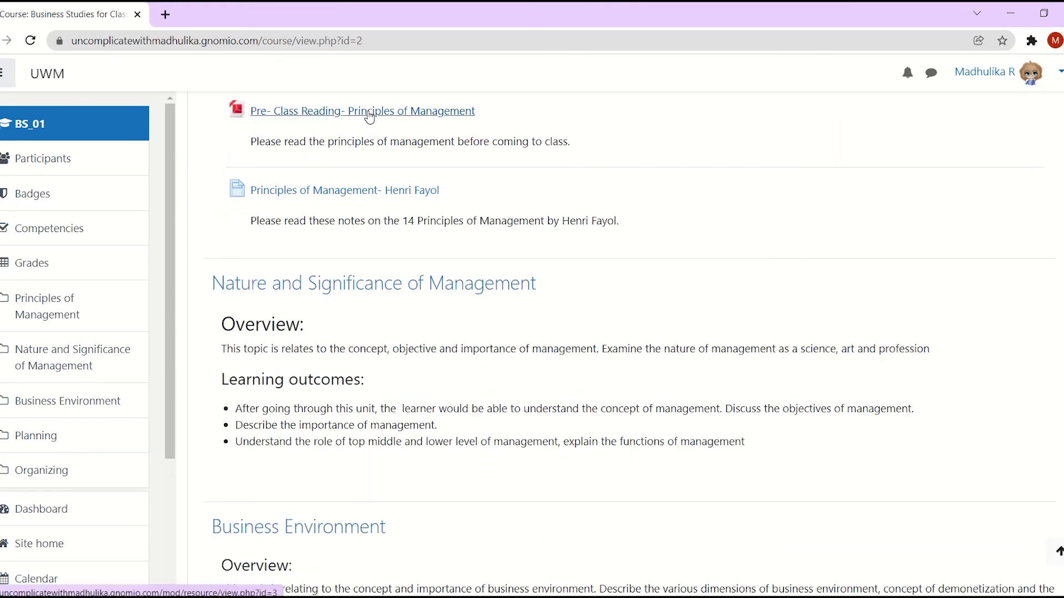
{"action": "left_click", "coordinate": [370, 113]}
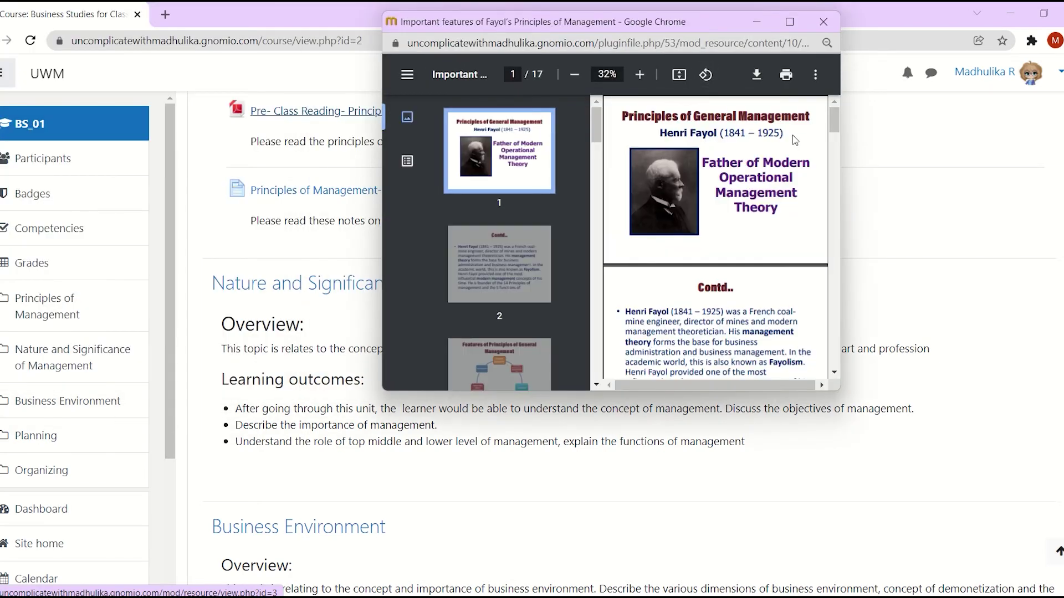
{"action": "scroll", "coordinate": [836, 117], "scroll_direction": "down", "scroll_amount": 5}
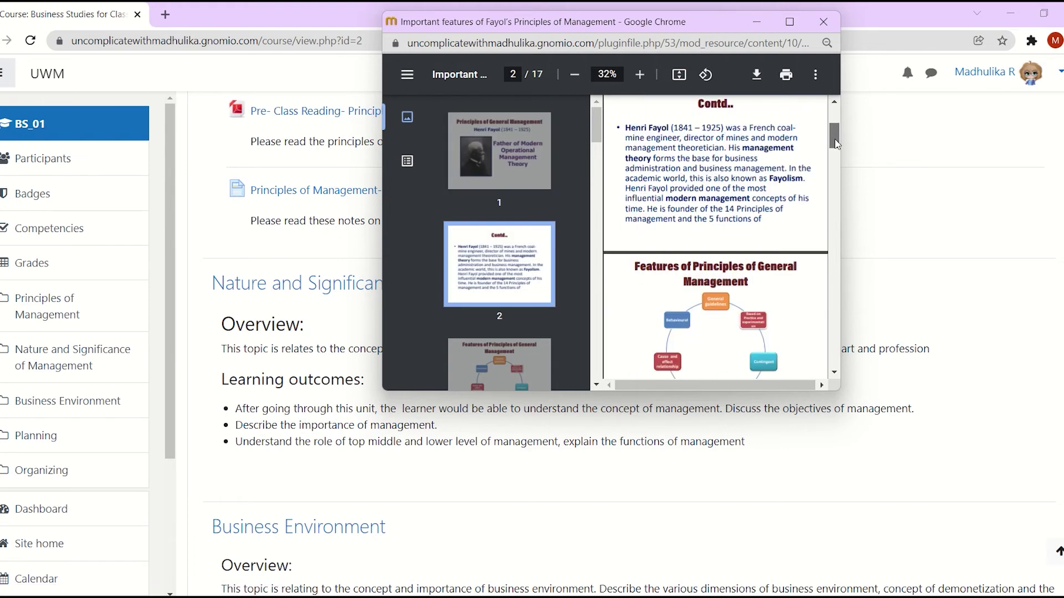
{"action": "left_click", "coordinate": [789, 21]}
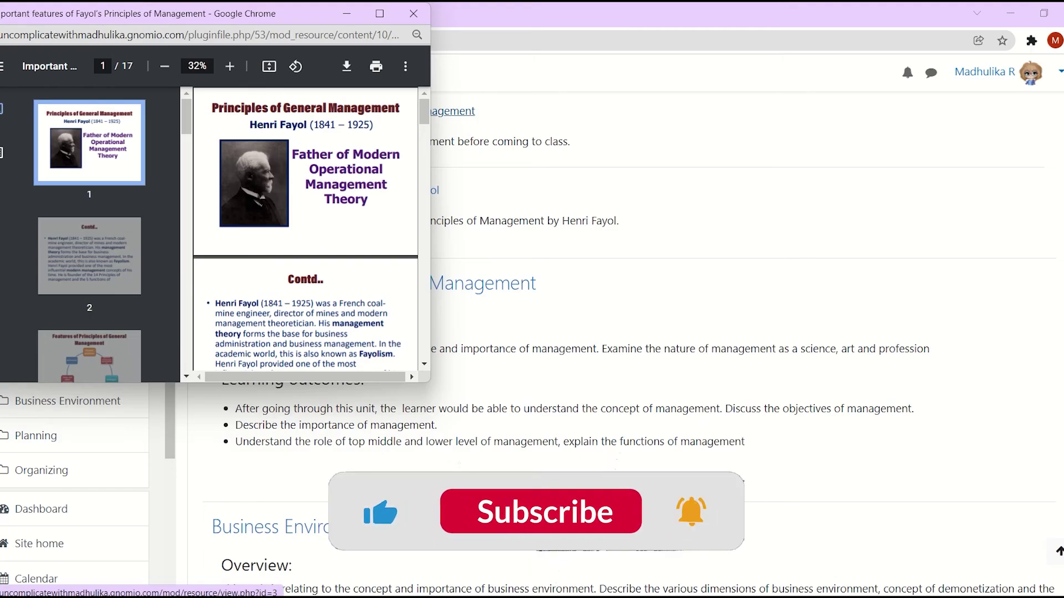
{"action": "key", "text": "alt+space"}
{"action": "left_click", "coordinate": [9, 292]}
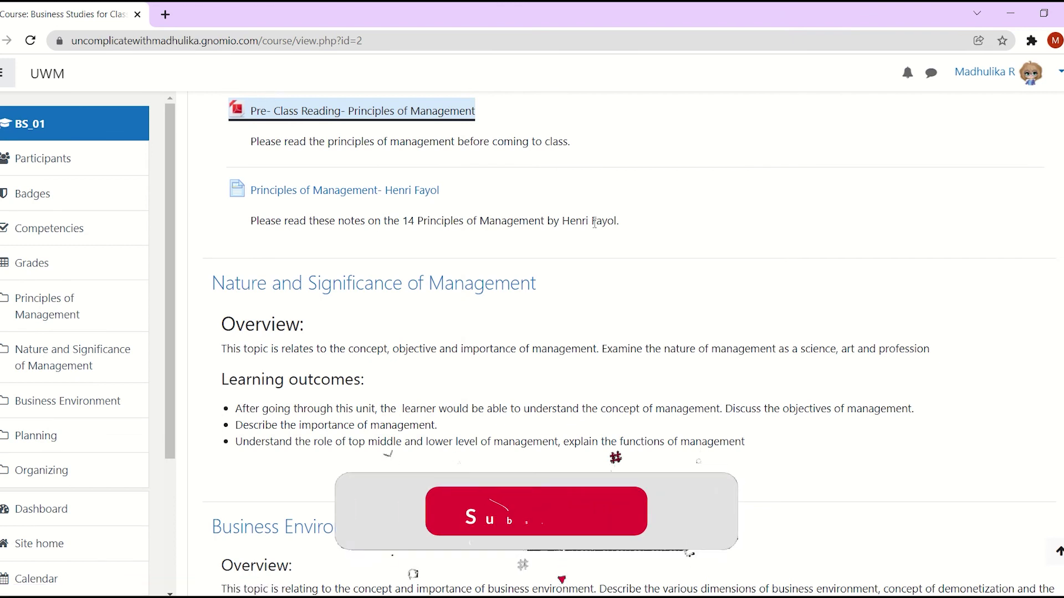
{"action": "scroll", "coordinate": [597, 228], "scroll_direction": "up", "scroll_amount": 1}
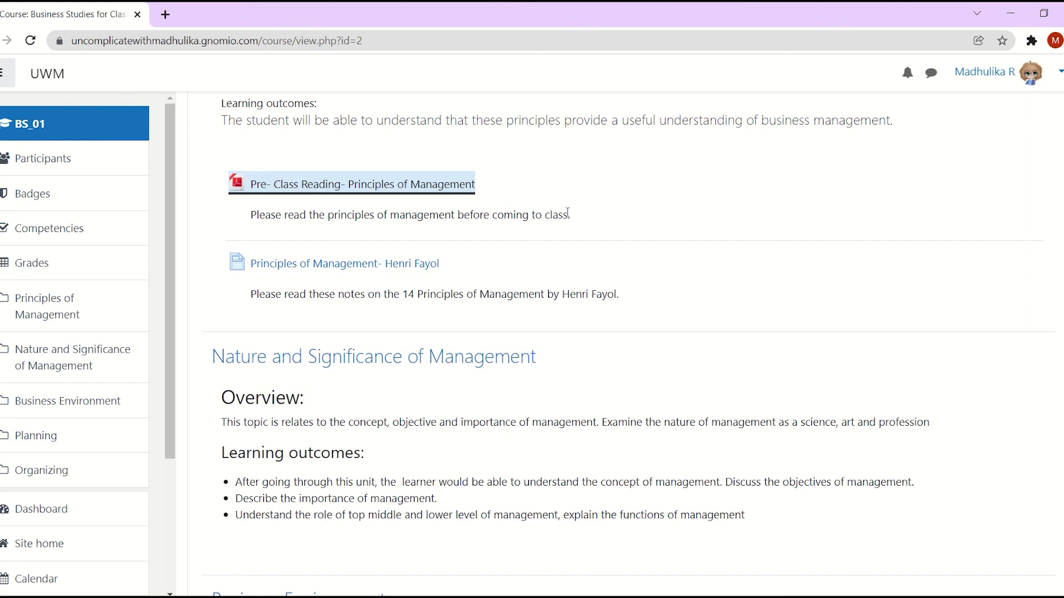
{"action": "scroll", "coordinate": [579, 222], "scroll_direction": "down", "scroll_amount": 1}
{"action": "scroll", "coordinate": [577, 220], "scroll_direction": "up", "scroll_amount": 8}
{"action": "scroll", "coordinate": [576, 221], "scroll_direction": "up", "scroll_amount": 1}
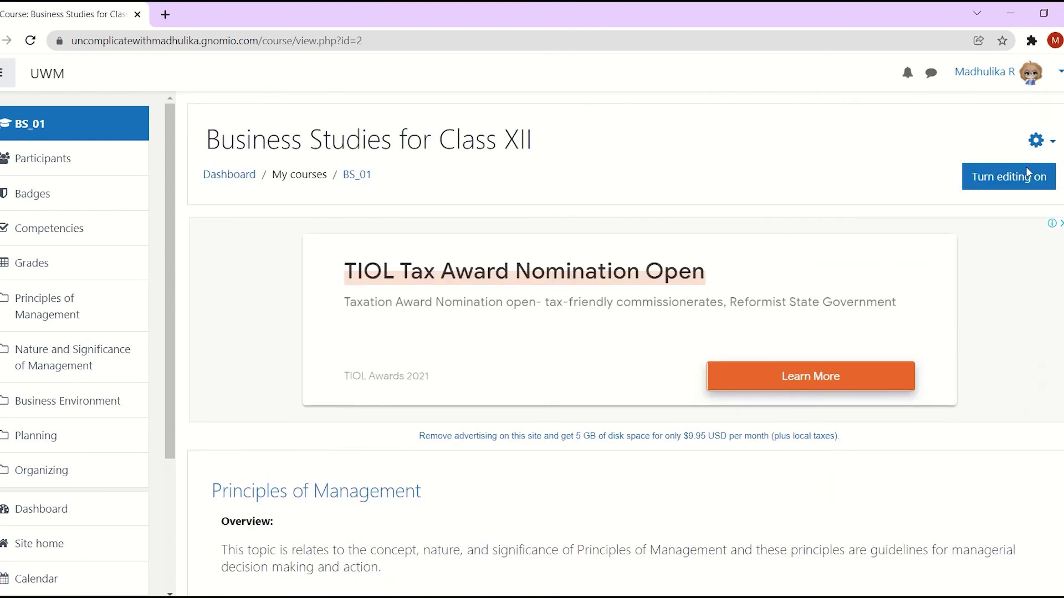
{"action": "scroll", "coordinate": [986, 275], "scroll_direction": "down", "scroll_amount": 5}
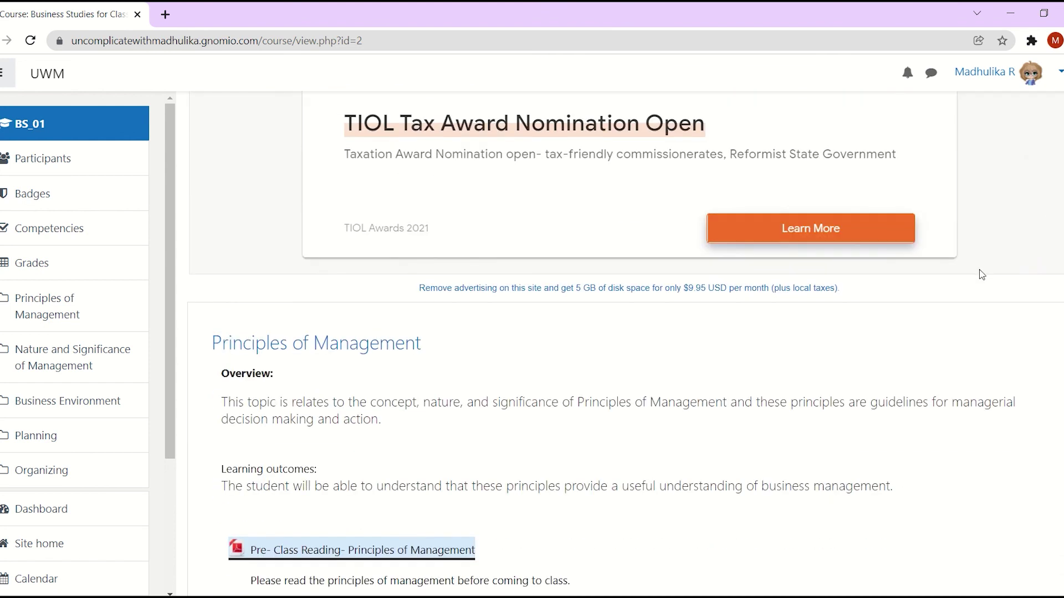